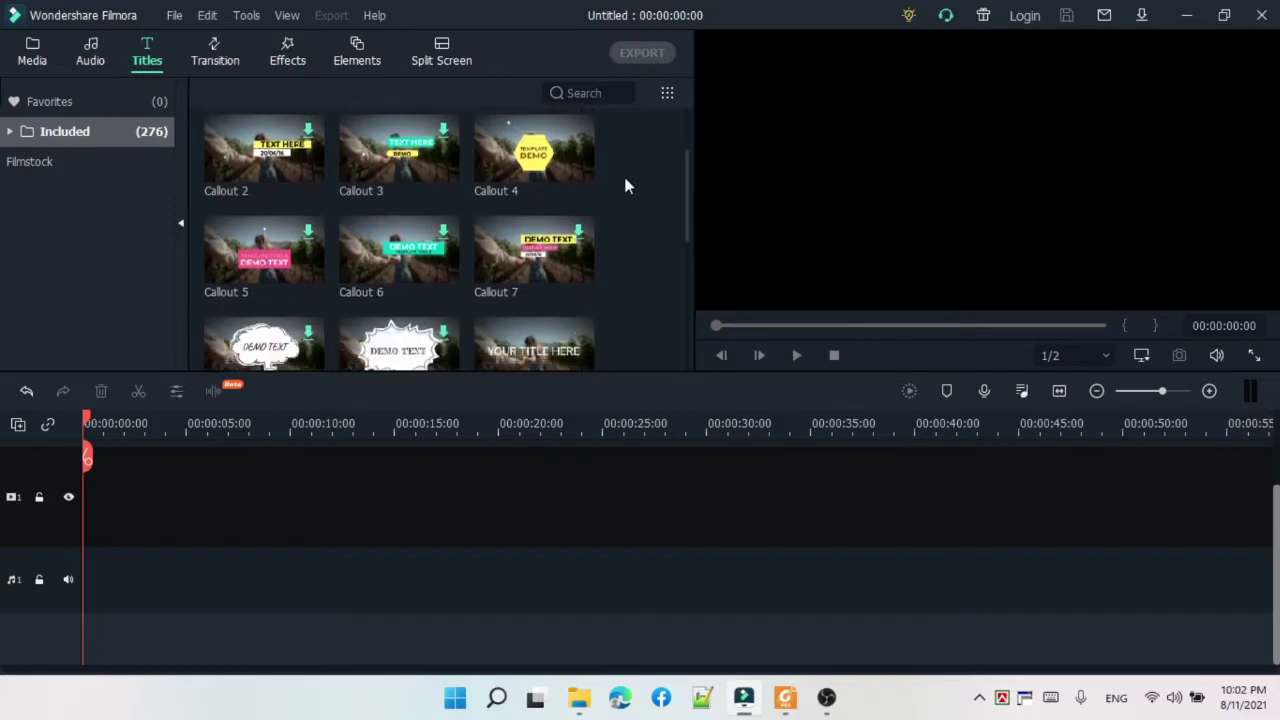
- Examine the included Titles, Transition, Effects, Elements and Split Screen libraries before installing any effect packs
left_click_drag(686, 195, 236, 50)
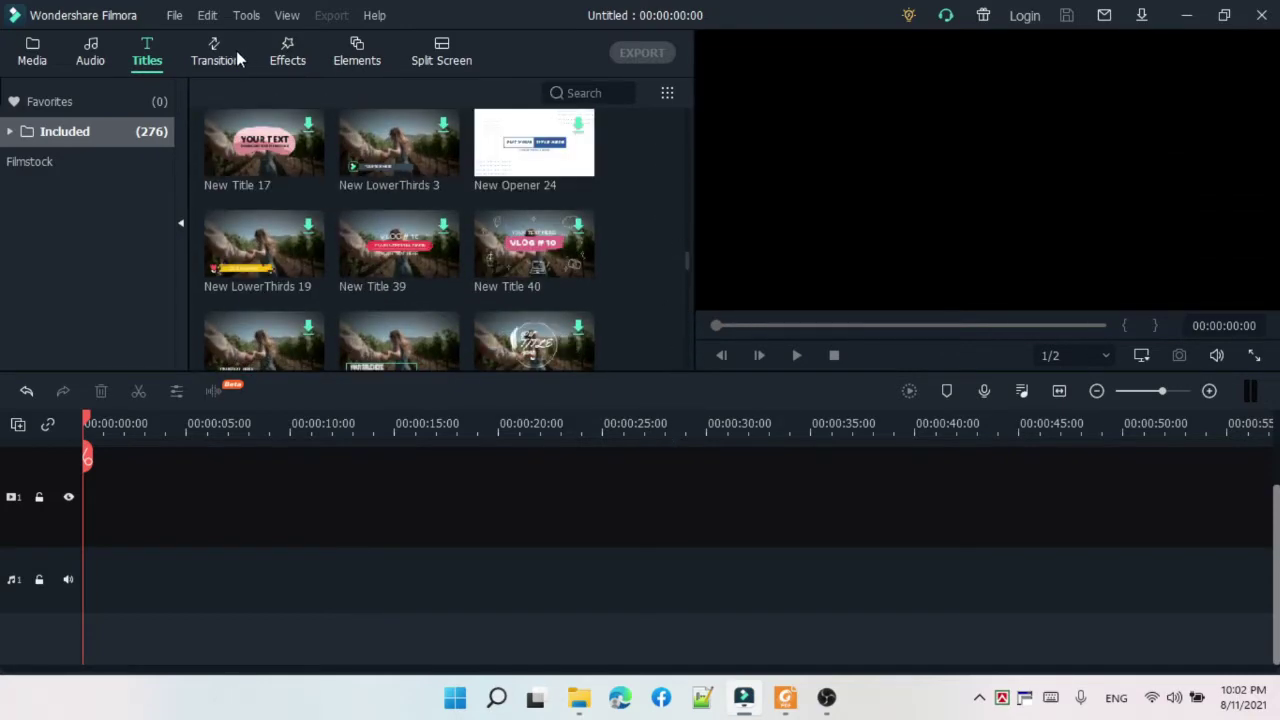
left_click(230, 52)
left_click_drag(686, 190, 299, 53)
left_click(290, 55)
left_click_drag(680, 109, 677, 265)
scroll(113, 226, "down", 3)
scroll(100, 210, "up", 3)
left_click(28, 191)
left_click(356, 50)
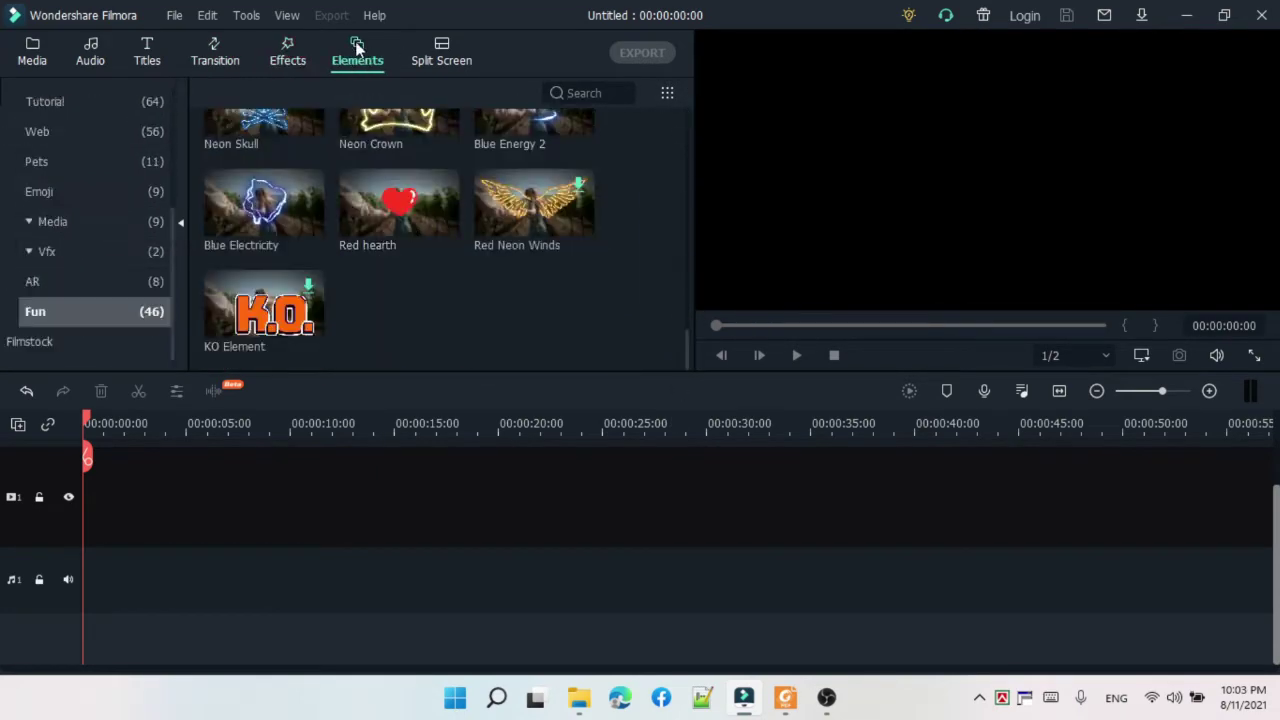
left_click_drag(687, 345, 666, 94)
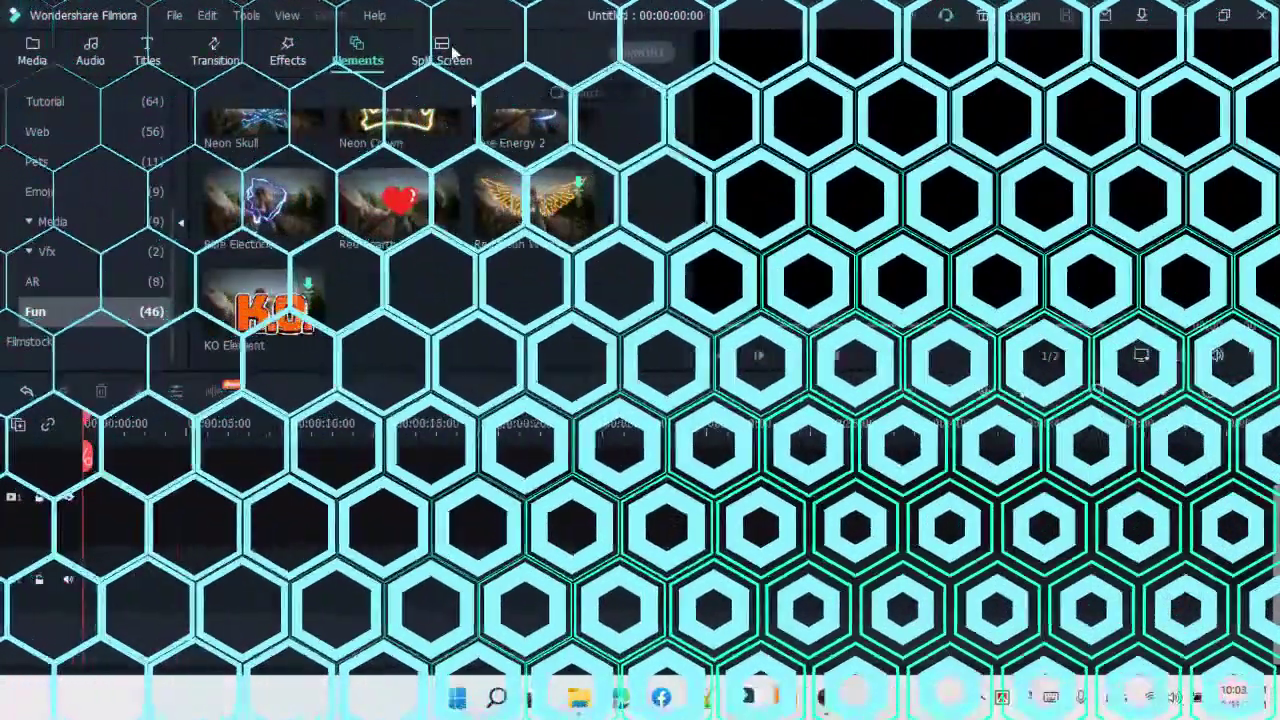
left_click(443, 50)
left_click(33, 60)
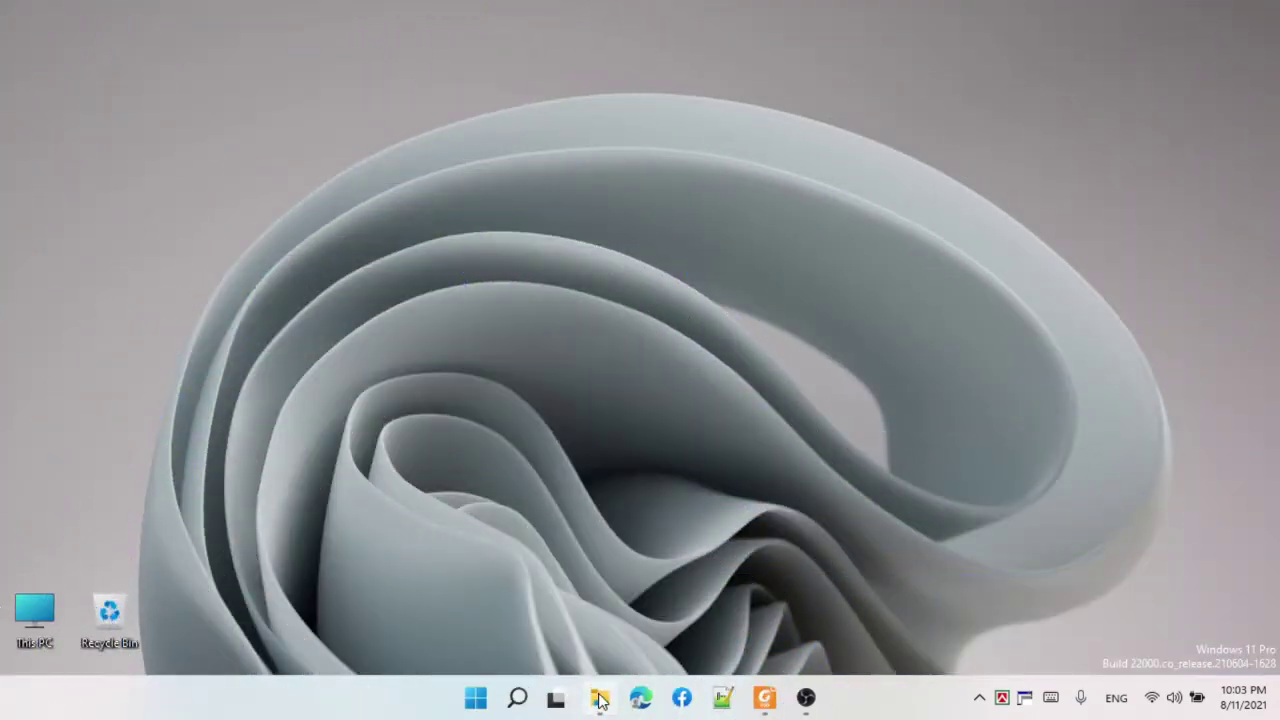
- Install the Action Cam Winter Set and Agent Filmora effect packs from the Filmora 9,10 Effects Pack-2 folder, accepting each setup
left_click(600, 700)
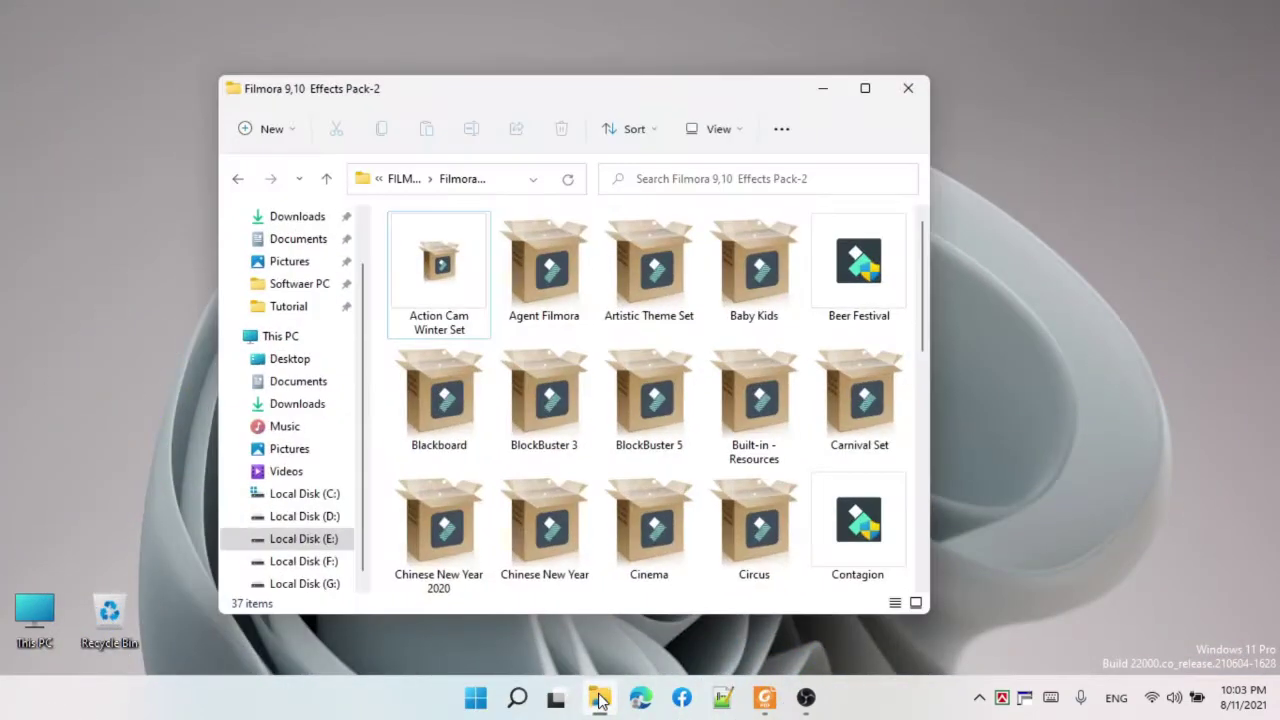
left_click(868, 92)
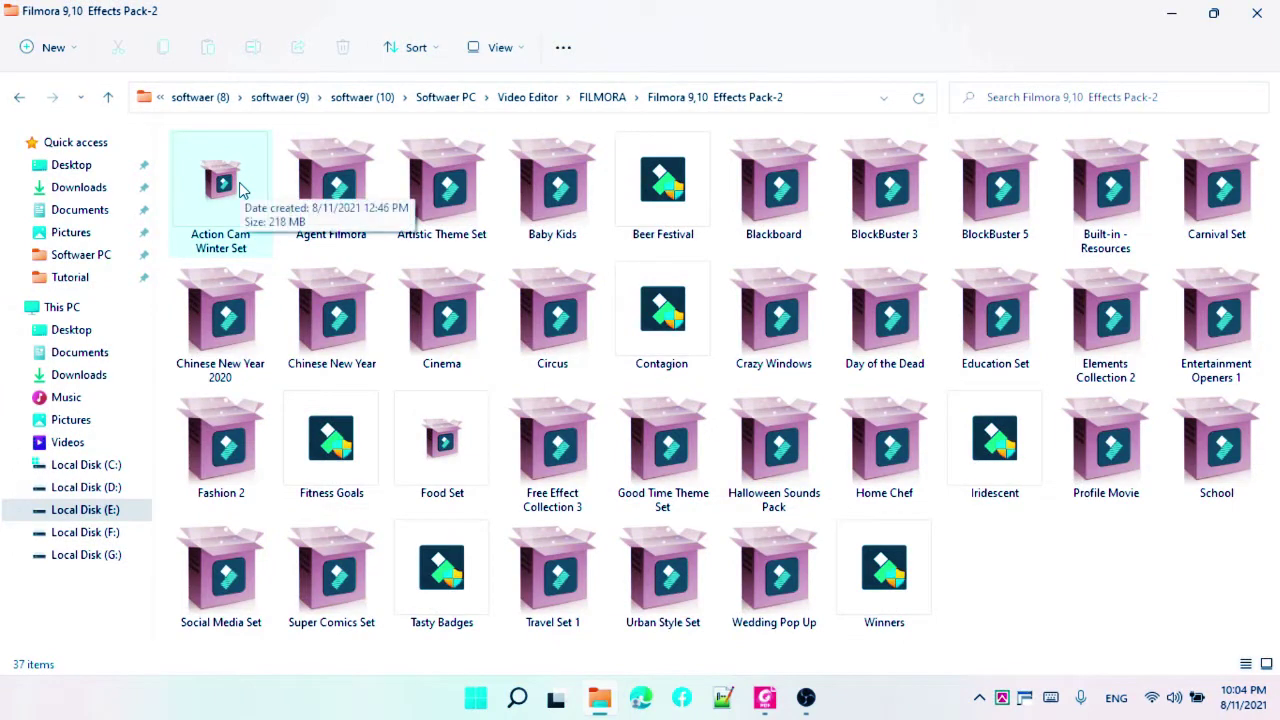
double_click(239, 190)
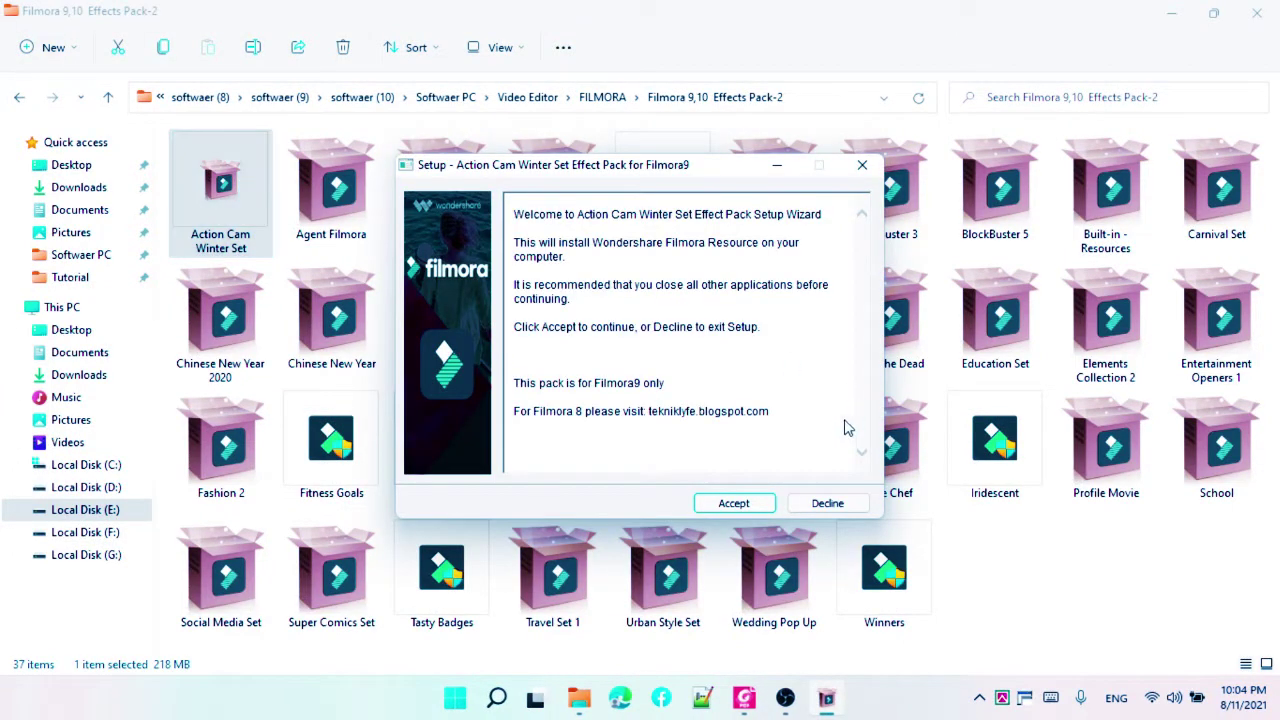
left_click(770, 501)
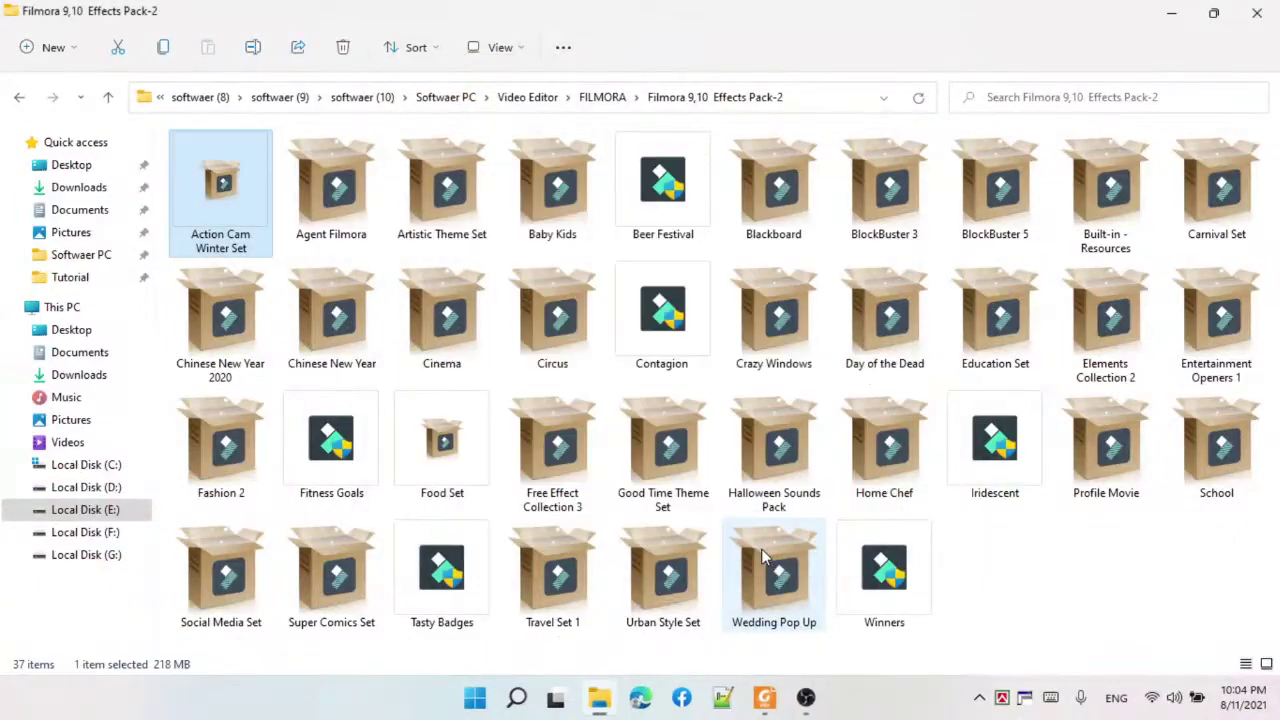
double_click(331, 185)
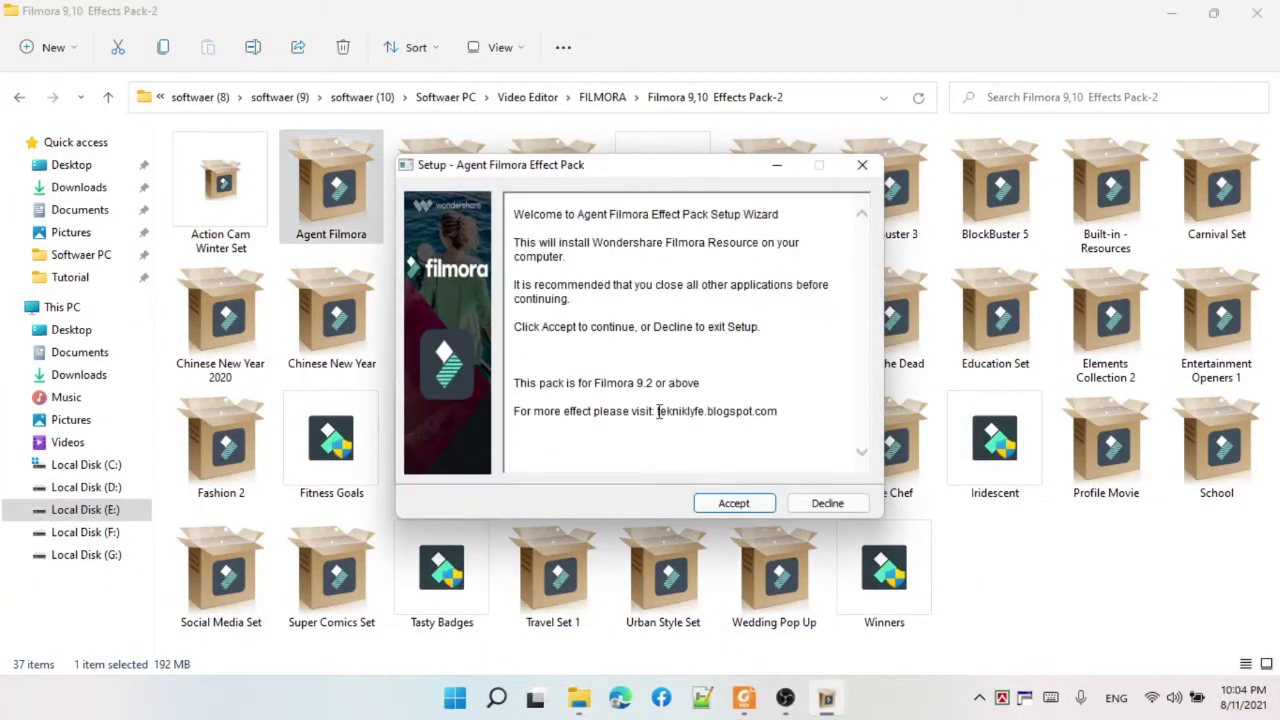
left_click(737, 504)
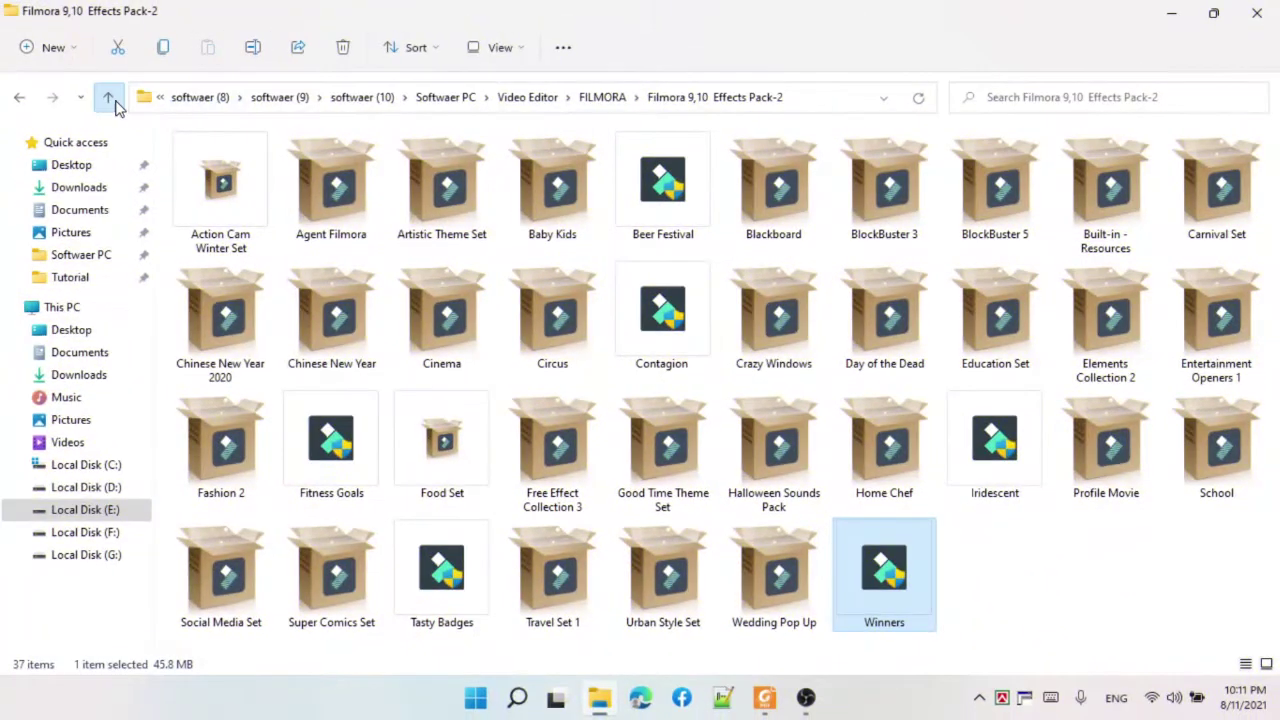
- Go up to the parent FILMORA folder, minimize File Explorer and launch Wondershare Filmora
left_click(76, 90)
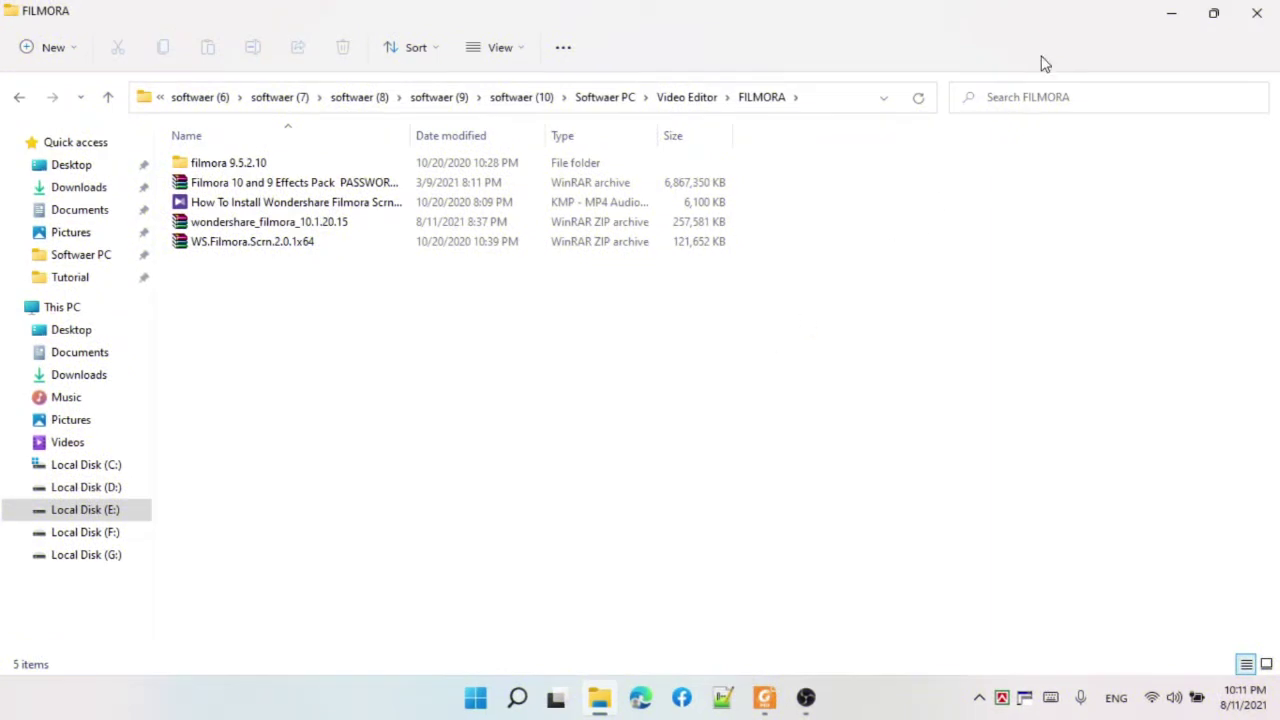
left_click(1168, 13)
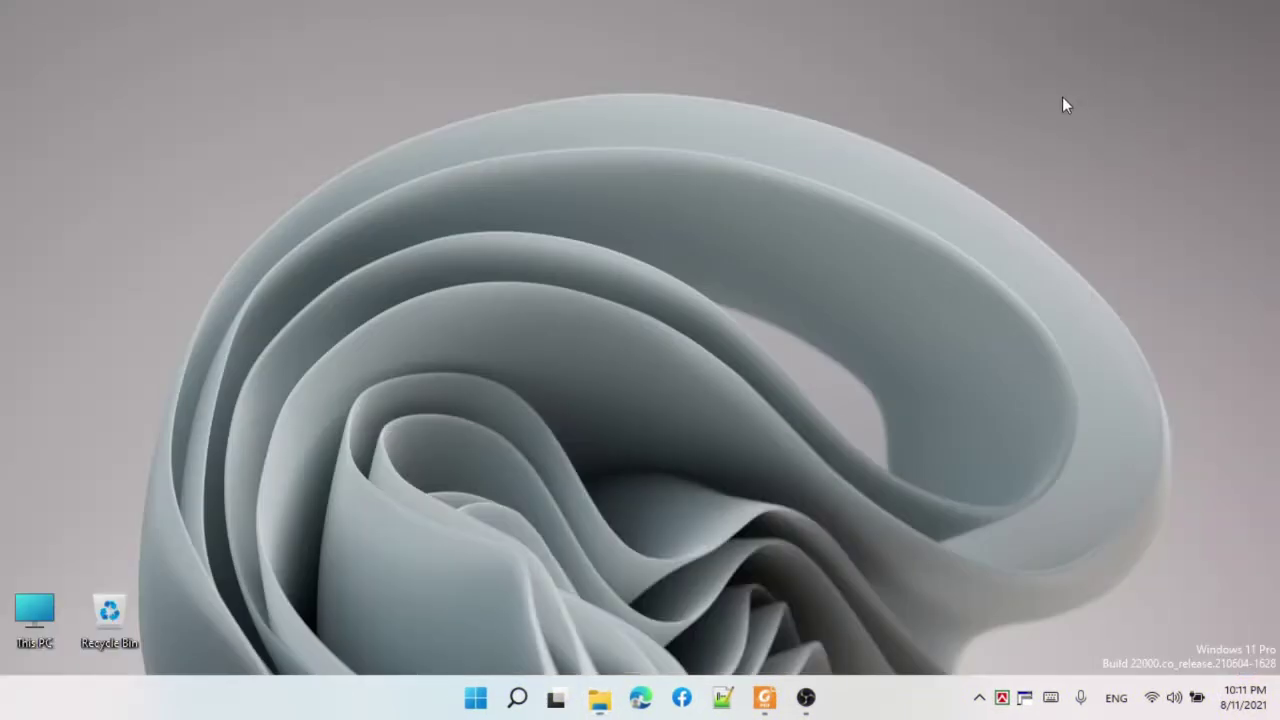
left_click(477, 698)
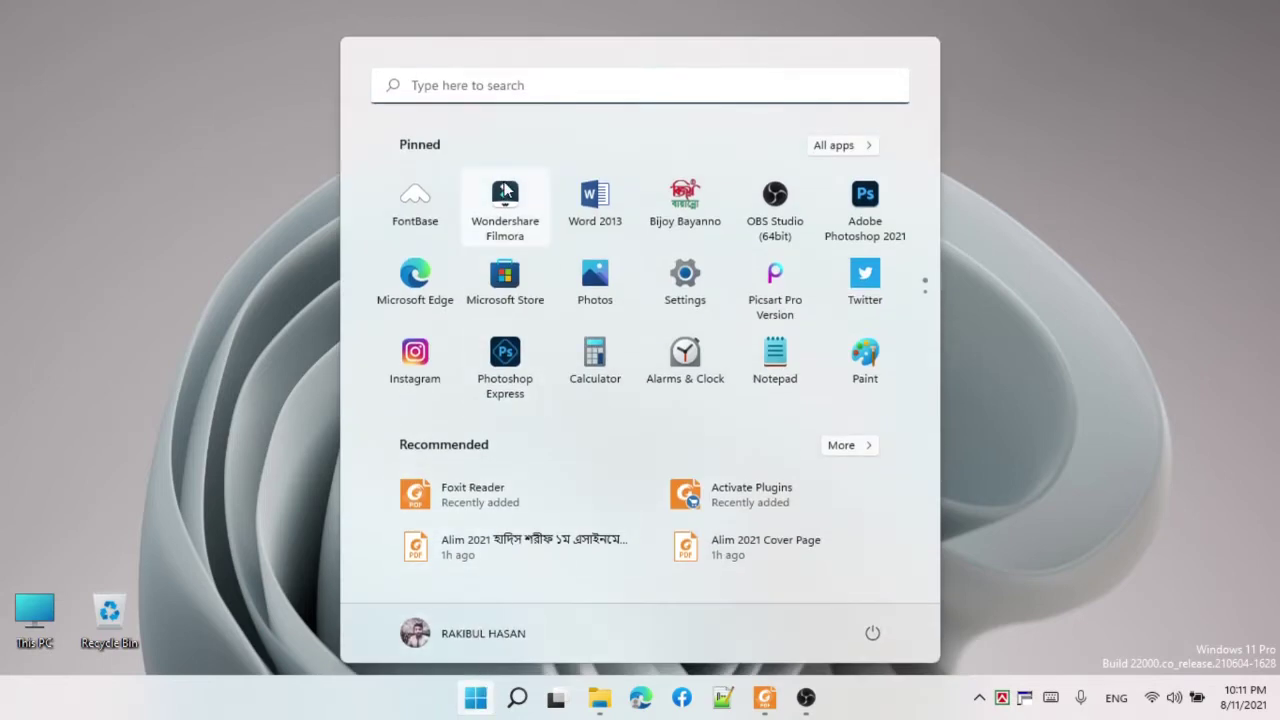
left_click(510, 200)
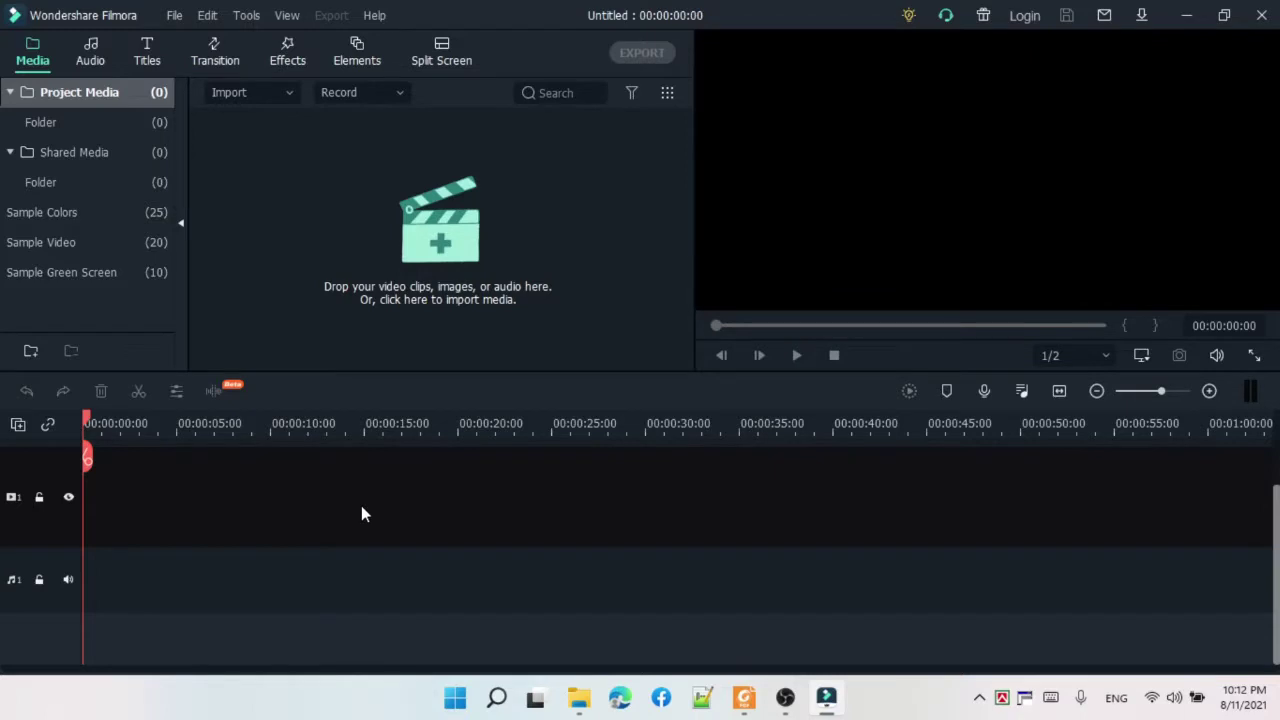
- Examine the Audio library and the Custom, Openers, Titles, Lower 3rds, Subtitles and End Credits title categories
left_click(96, 49)
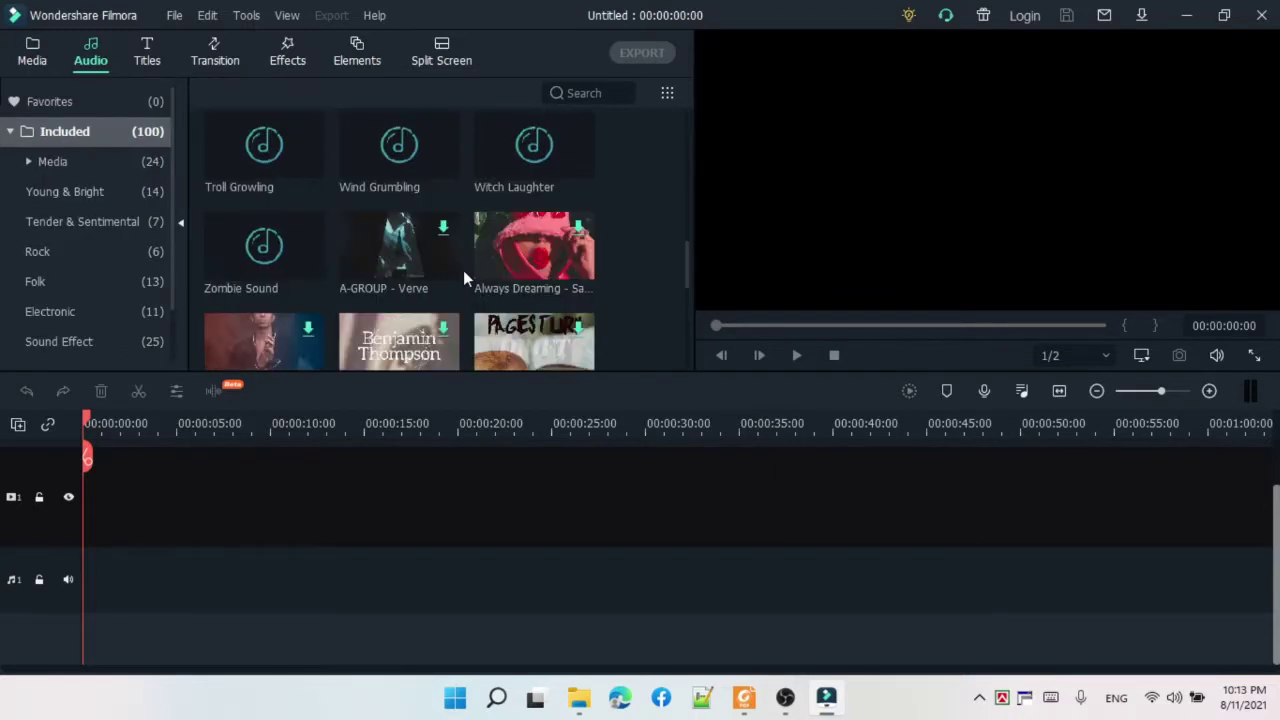
left_click(147, 60)
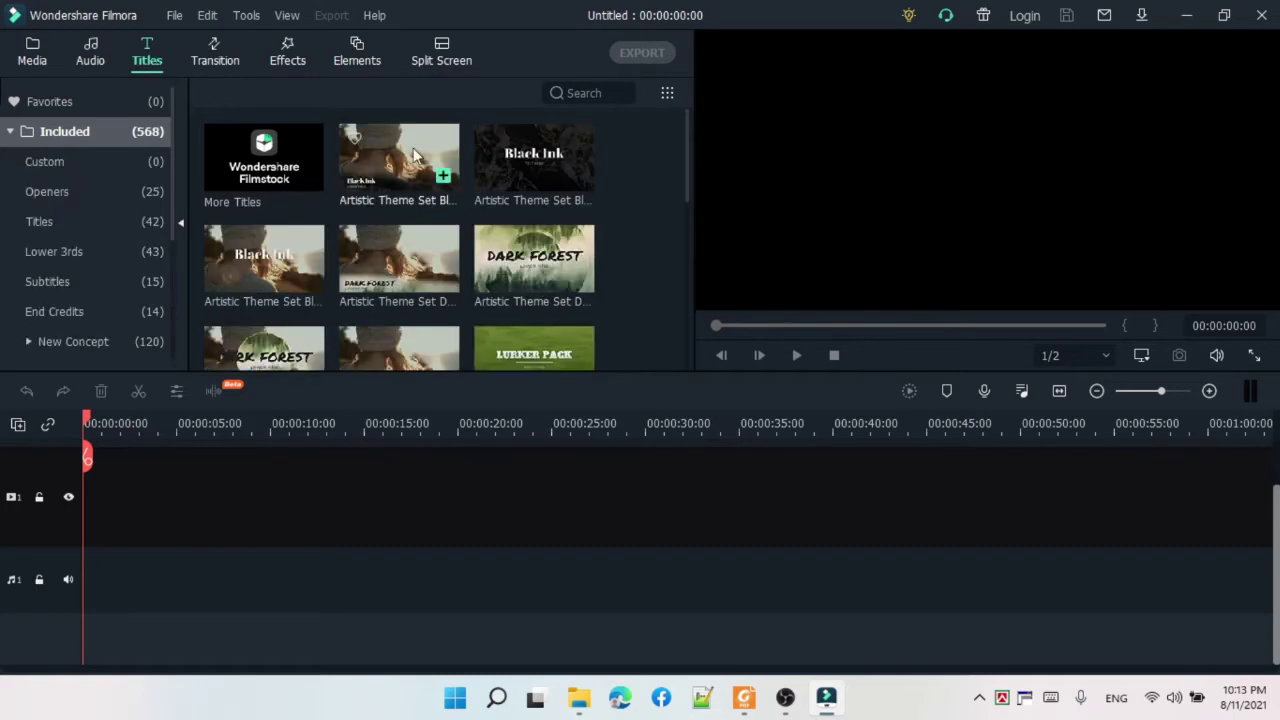
left_click(50, 161)
left_click(74, 193)
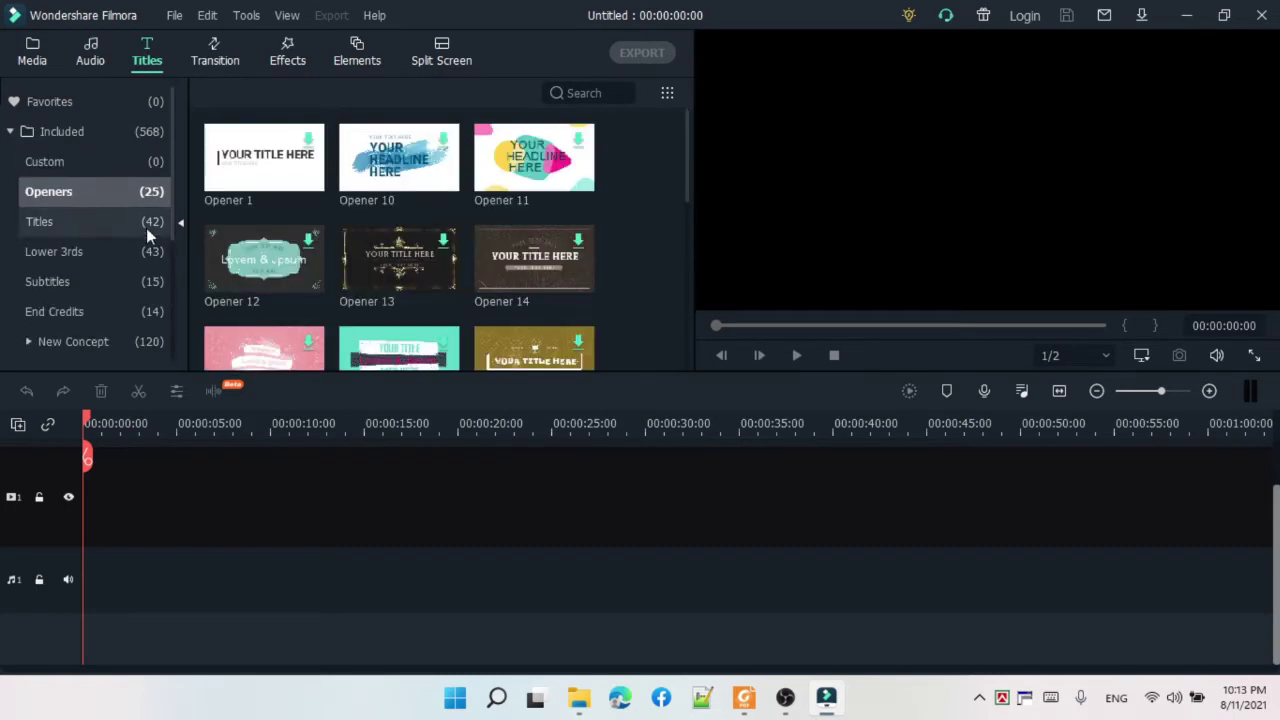
scroll(469, 228, "down", 10)
left_click(40, 221)
scroll(266, 234, "down", 10)
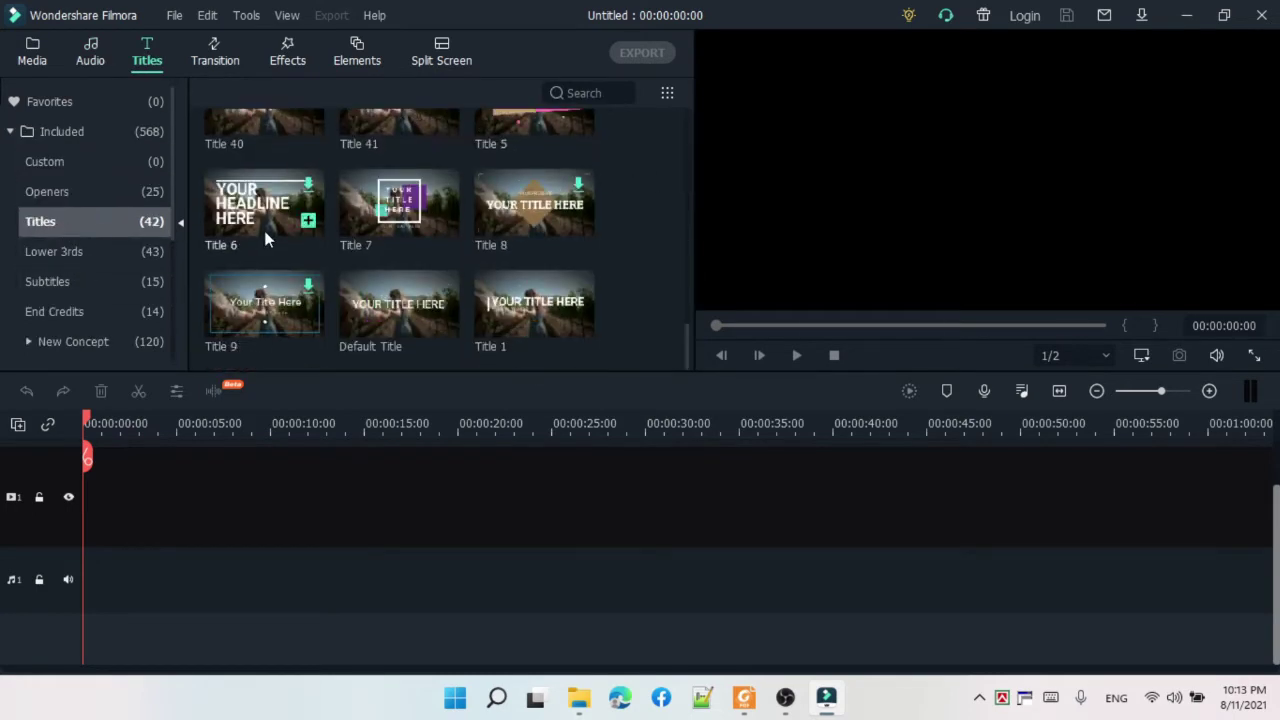
left_click(59, 252)
scroll(236, 254, "down", 10)
left_click(62, 283)
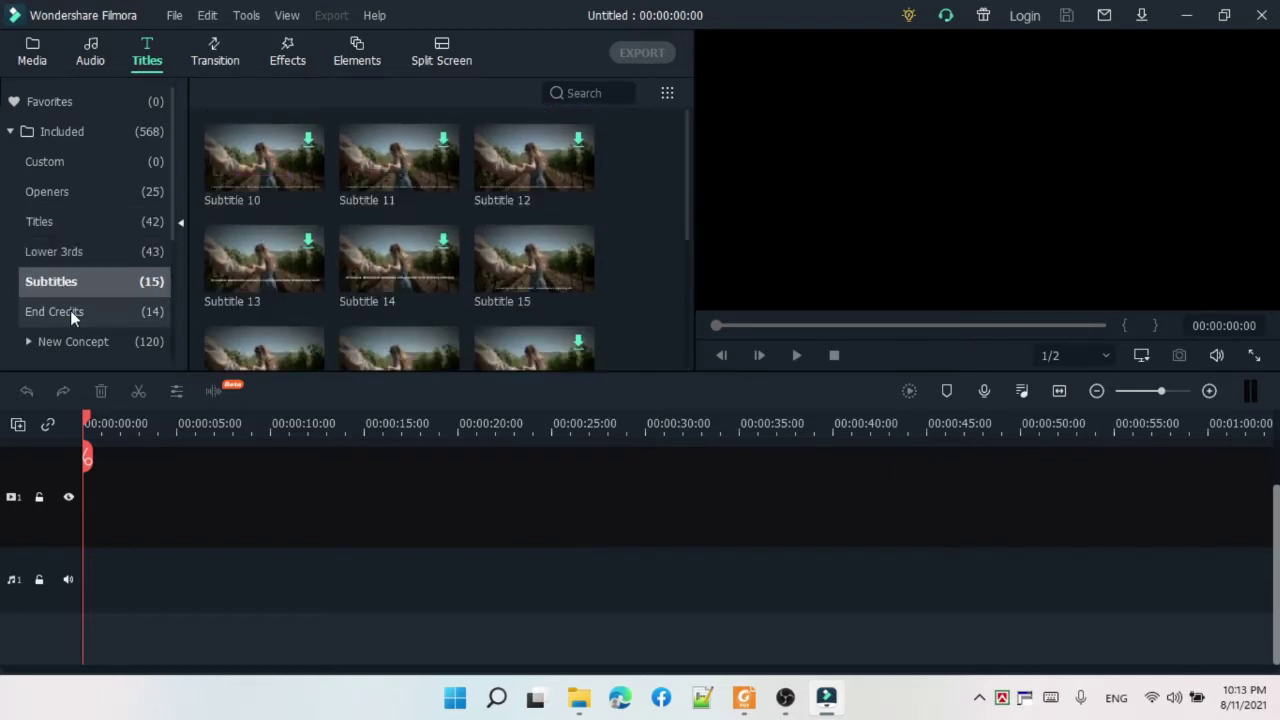
left_click(70, 311)
scroll(107, 260, "down", 3)
- Examine the New Concept title category and look through the templates in the Media title category
left_click(90, 133)
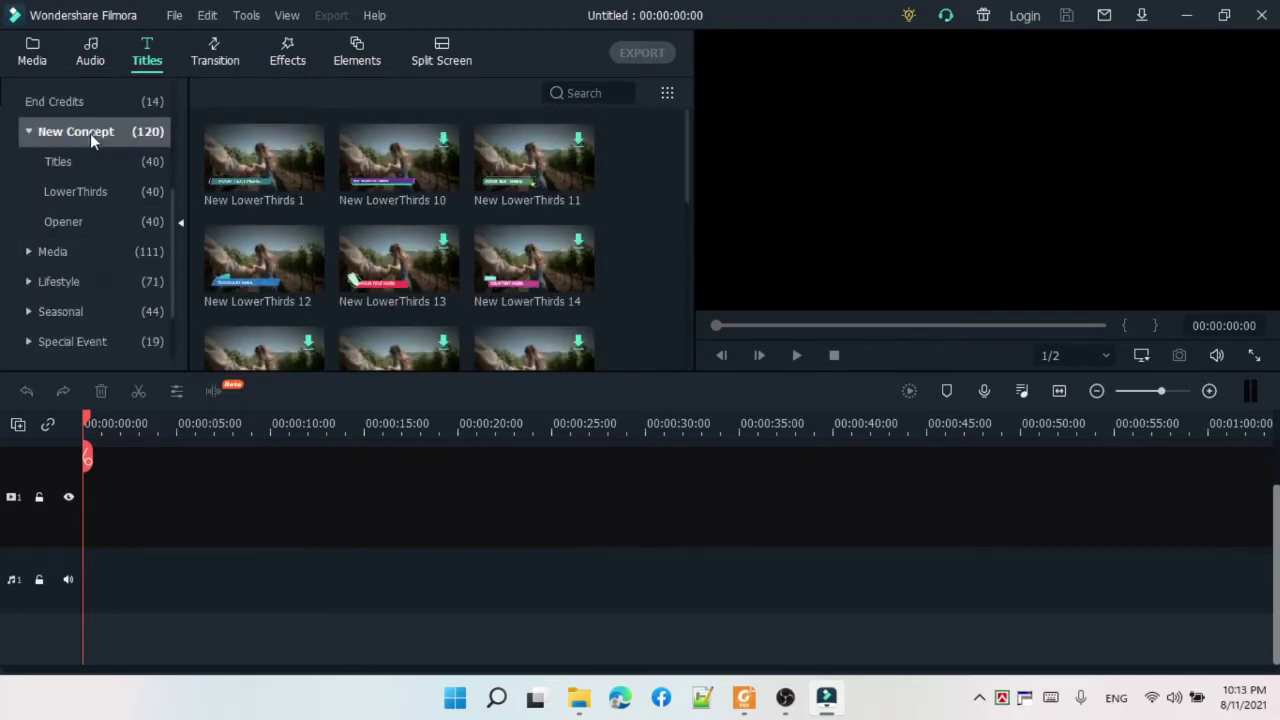
left_click(29, 131)
left_click(57, 160)
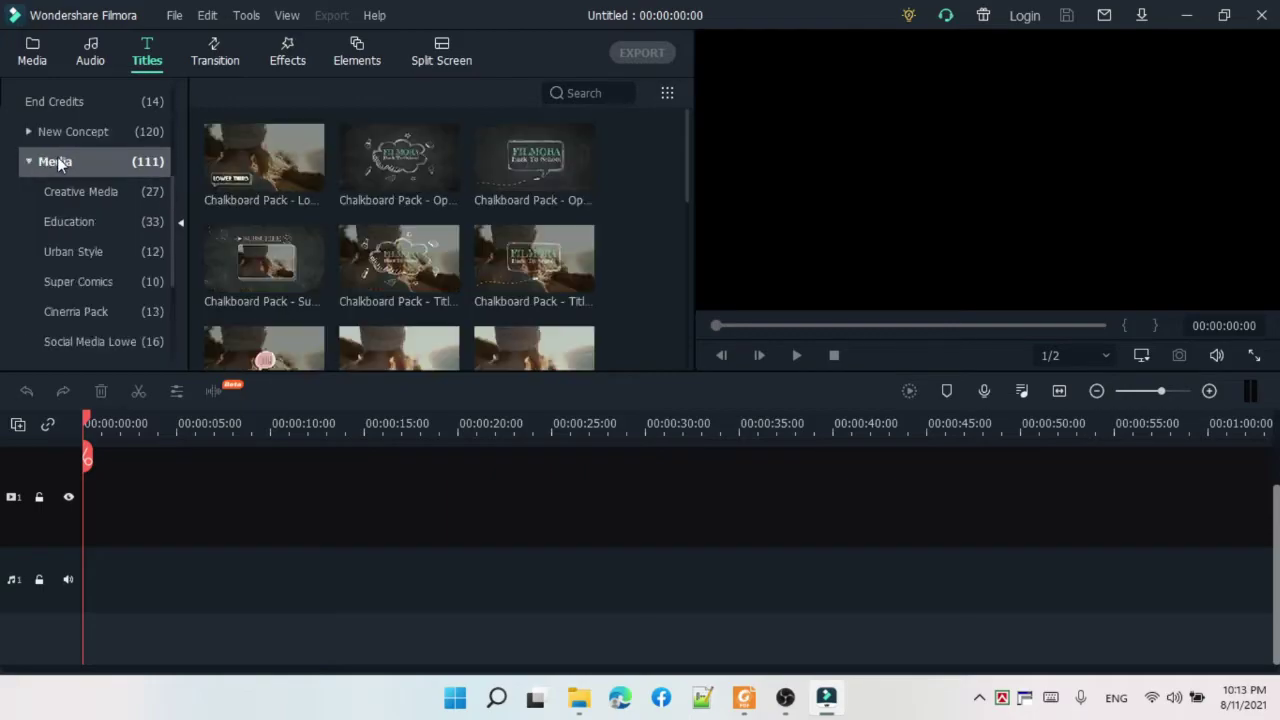
scroll(513, 188, "down", 5)
scroll(515, 190, "down", 20)
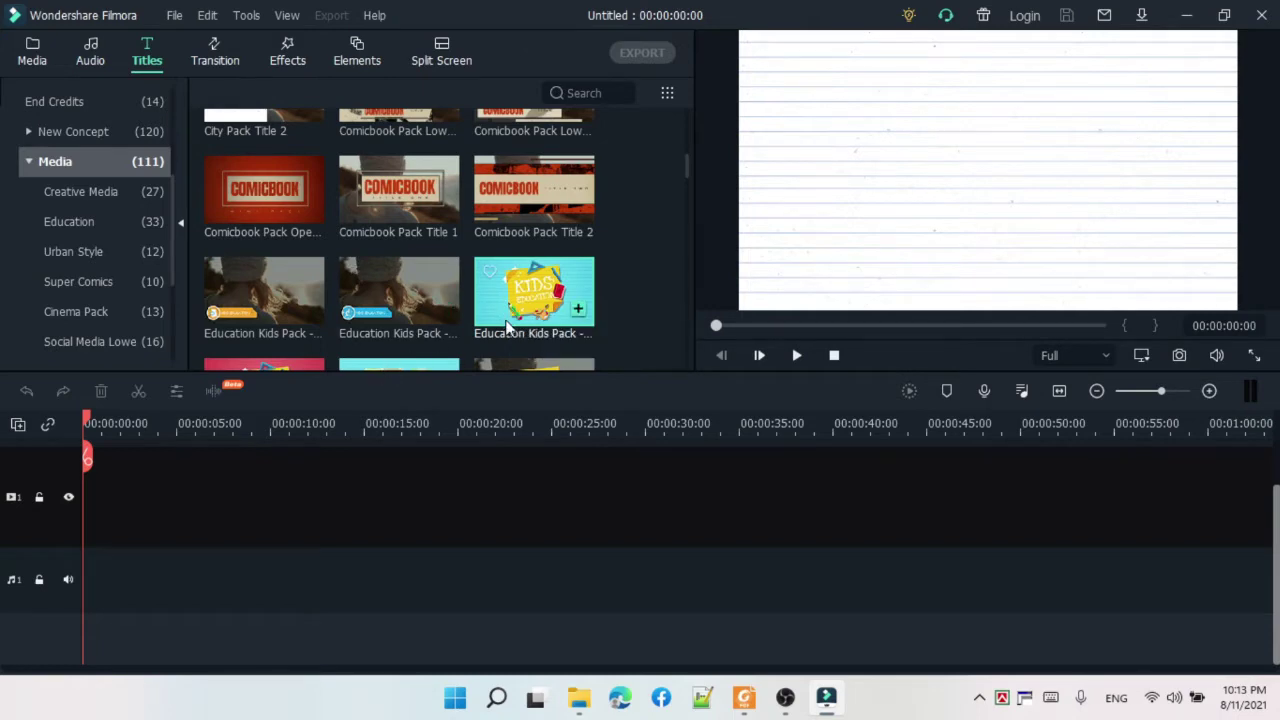
- Preview the Education Kids, Comicbook, Education Tutorial, Education Workshop and Modern Material title templates in the Media category
left_click(507, 323)
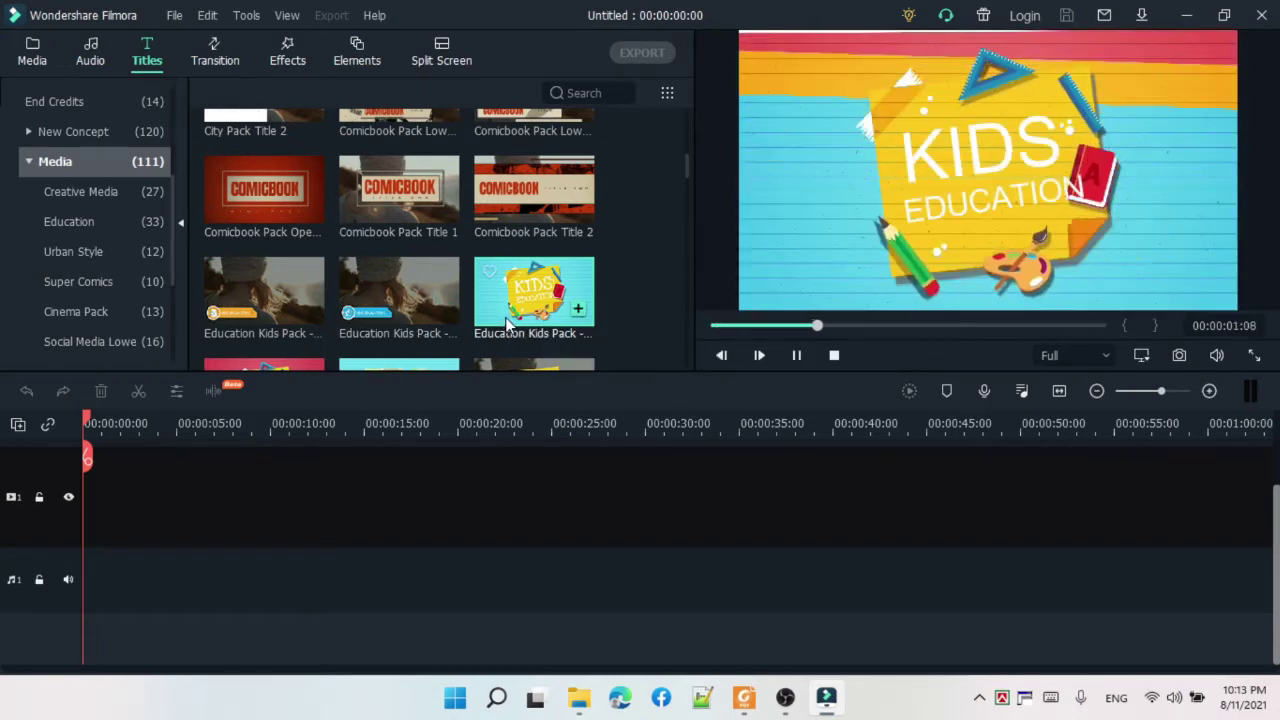
left_click(236, 204)
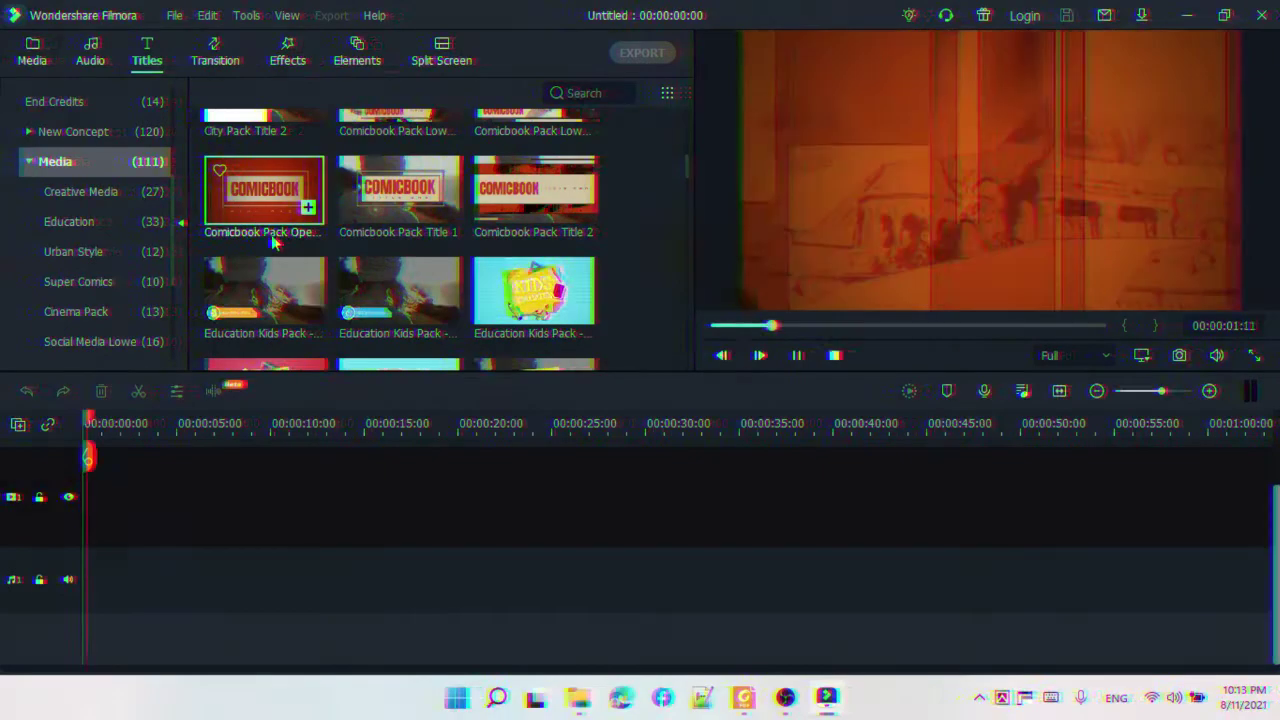
scroll(400, 250, "down", 5)
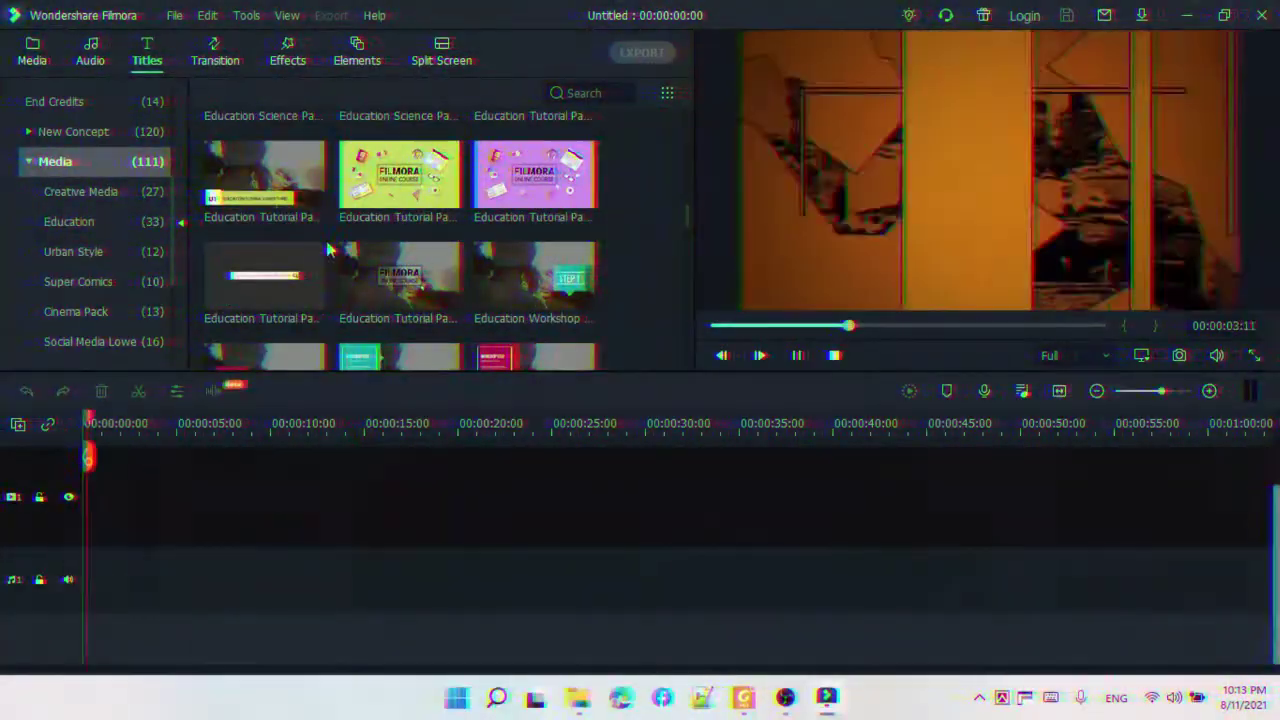
left_click(372, 195)
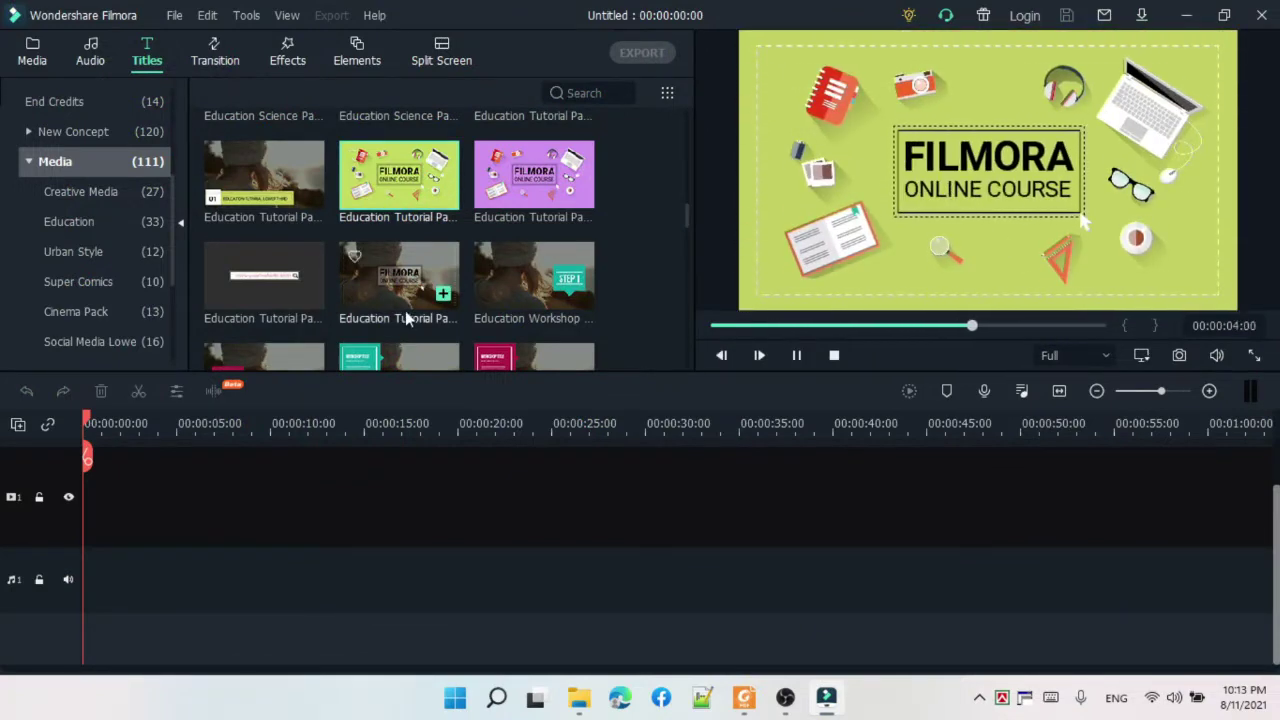
scroll(410, 317, "down", 3)
left_click(500, 235)
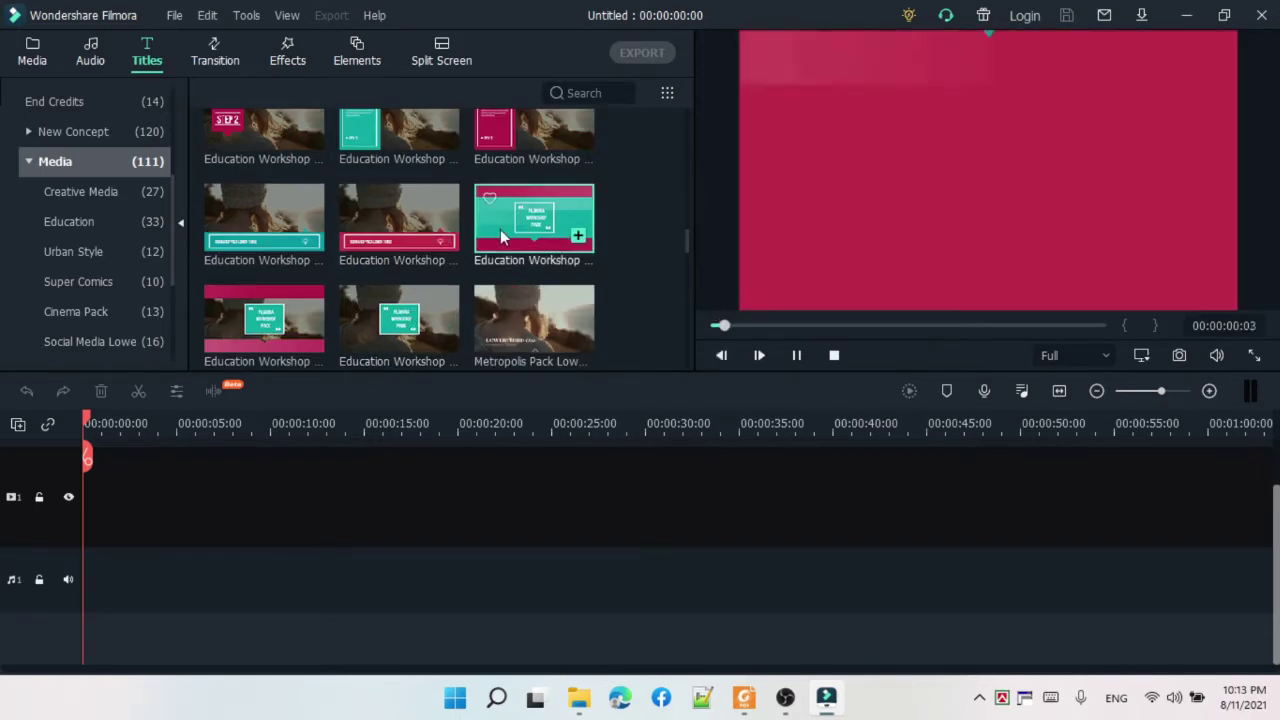
scroll(500, 236, "down", 3)
scroll(500, 229, "down", 5)
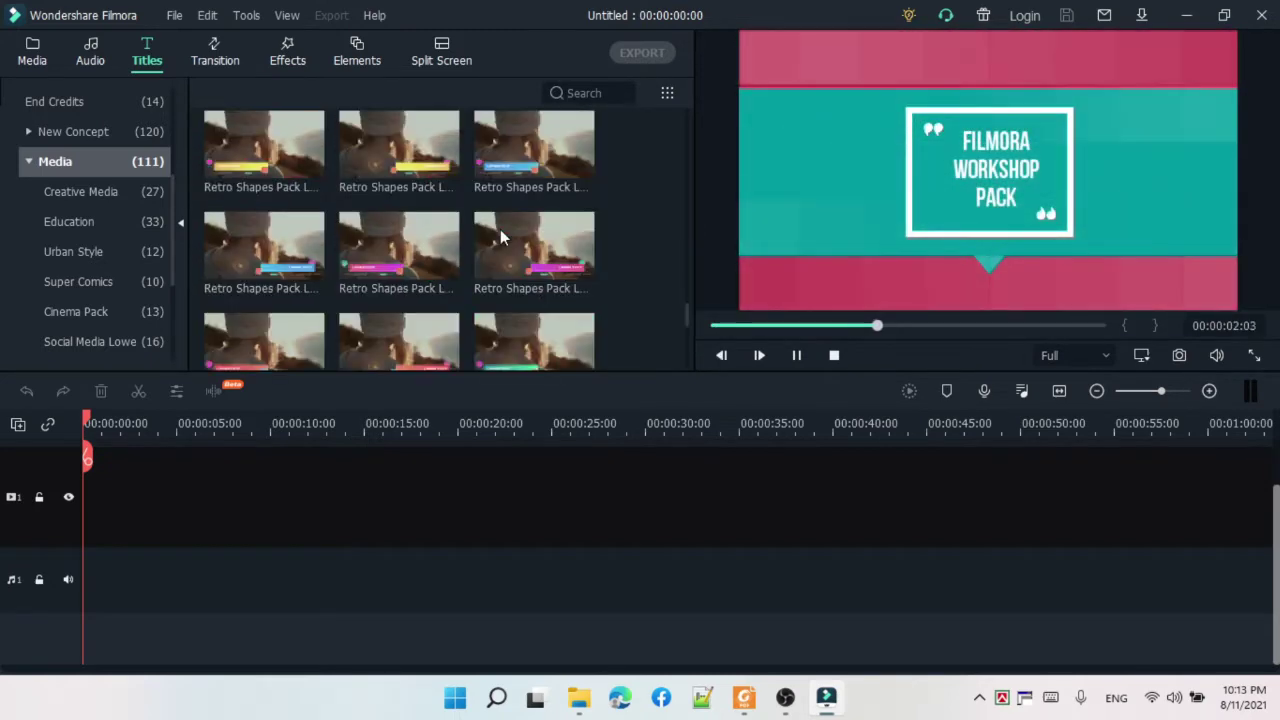
scroll(452, 227, "up", 3)
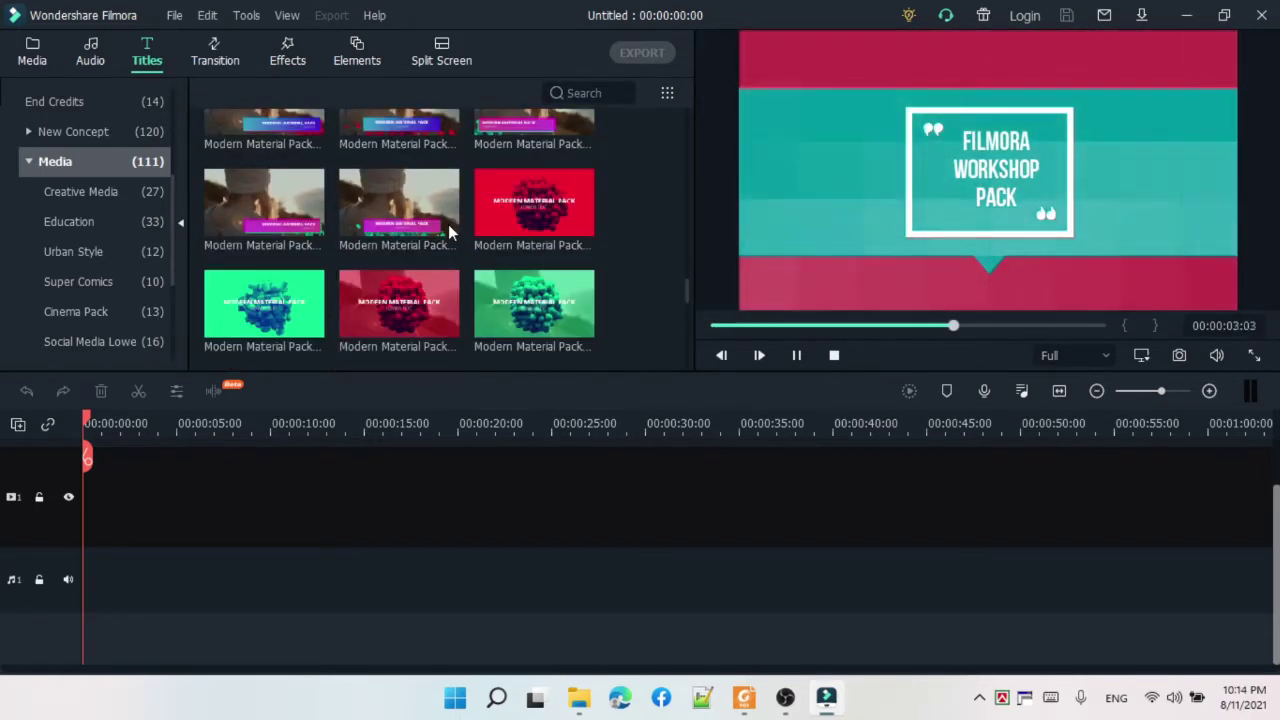
left_click(428, 288)
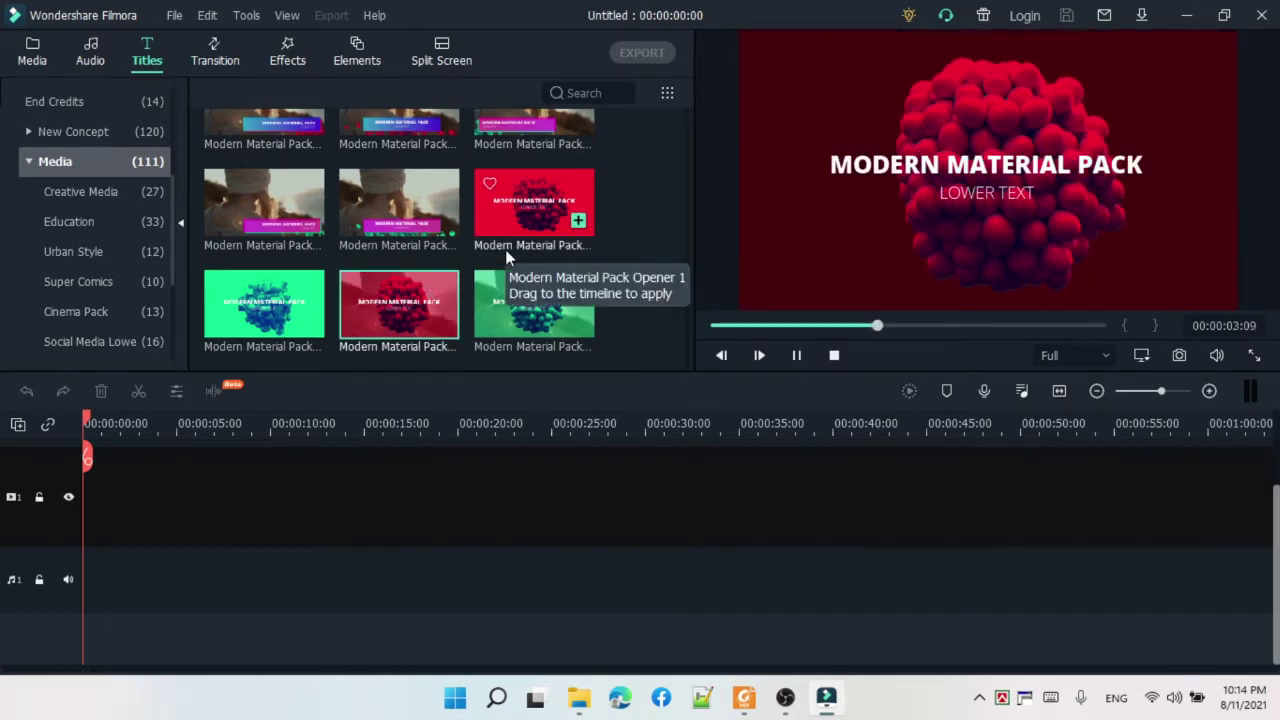
scroll(506, 254, "down", 5)
scroll(505, 255, "down", 5)
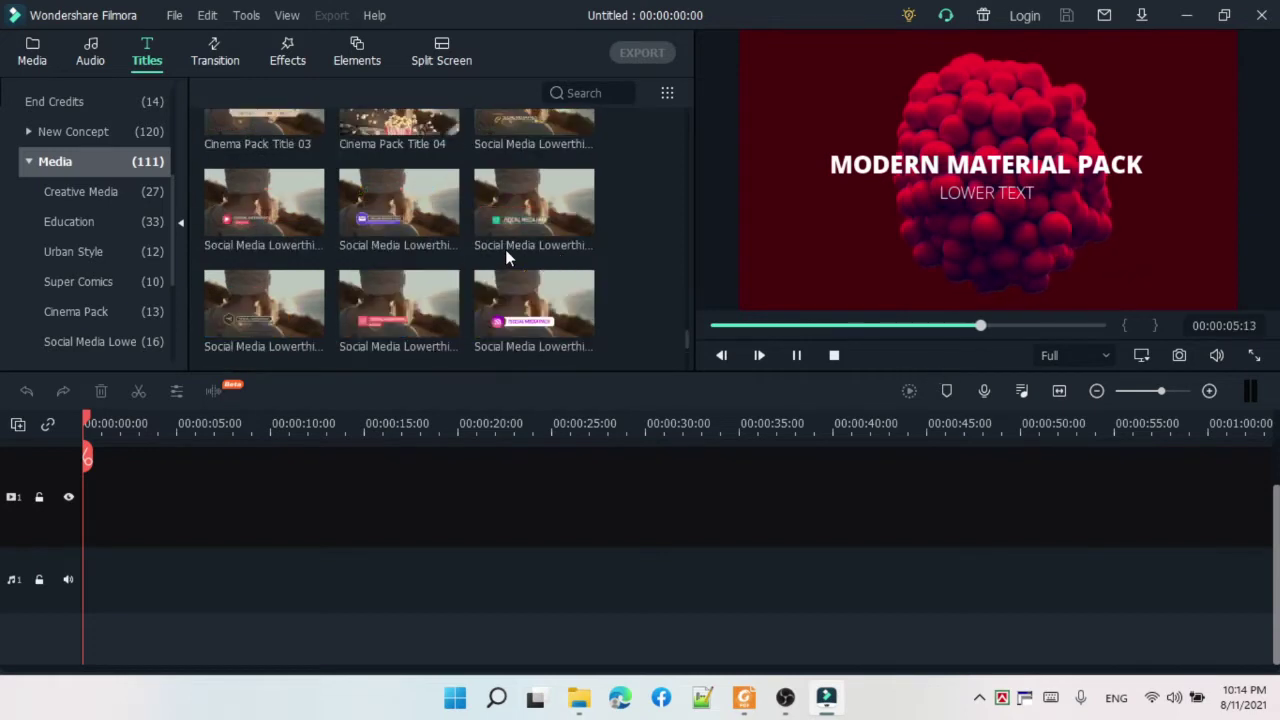
- Add the purple Social Media lower third with the bell icon to the start of video track 1
left_click(279, 224)
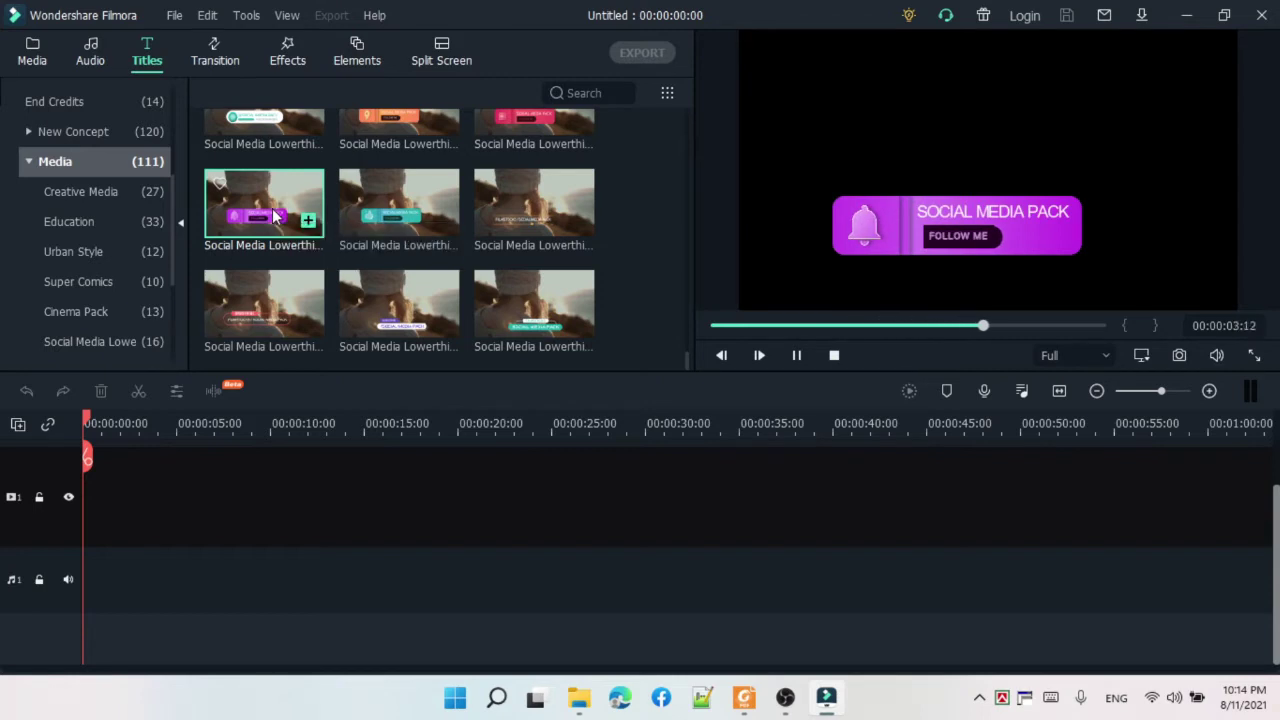
left_click_drag(273, 215, 91, 516)
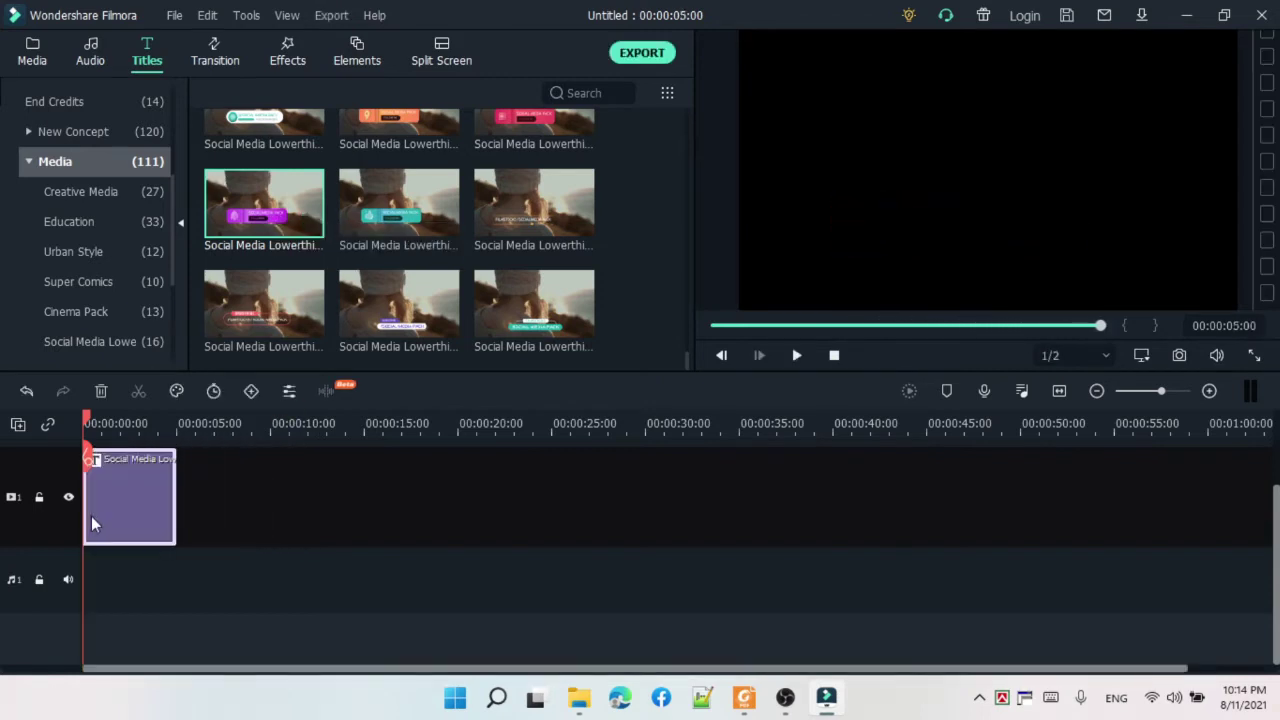
- Open the social media title clip for text editing, then collapse the Title Group Controller and move it clear of the title
double_click(147, 484)
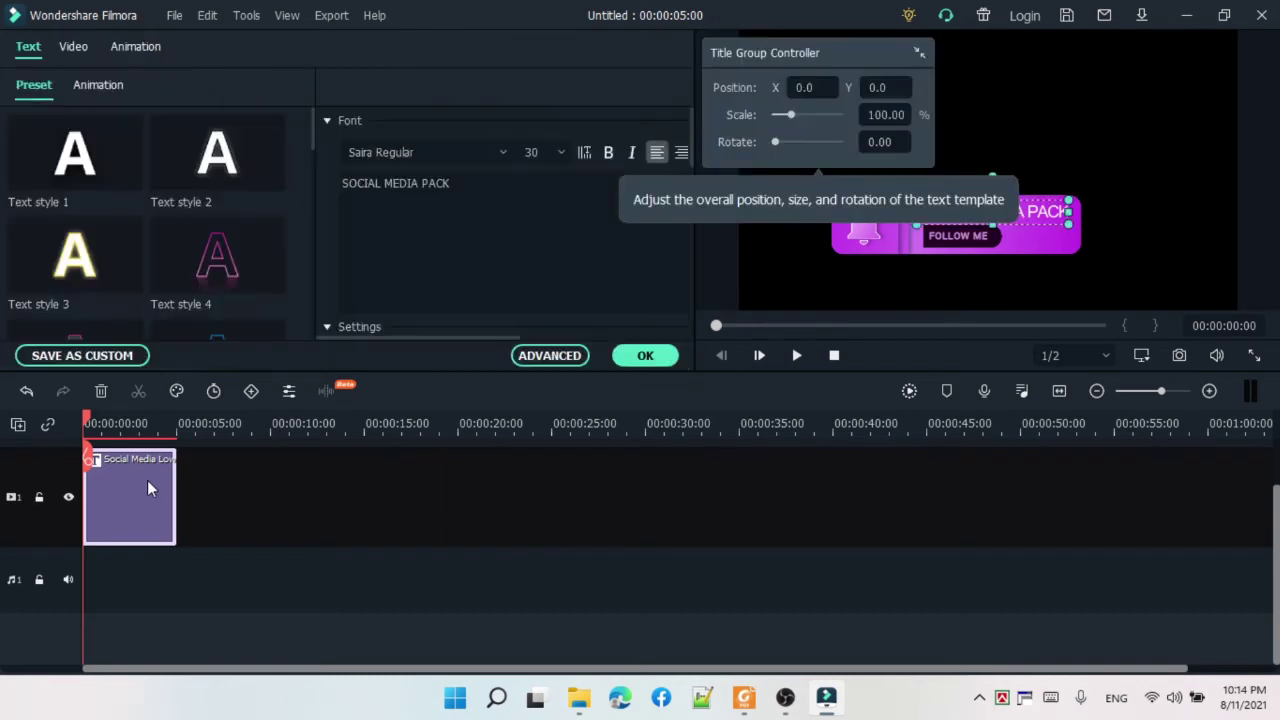
left_click(916, 50)
left_click_drag(857, 64, 743, 52)
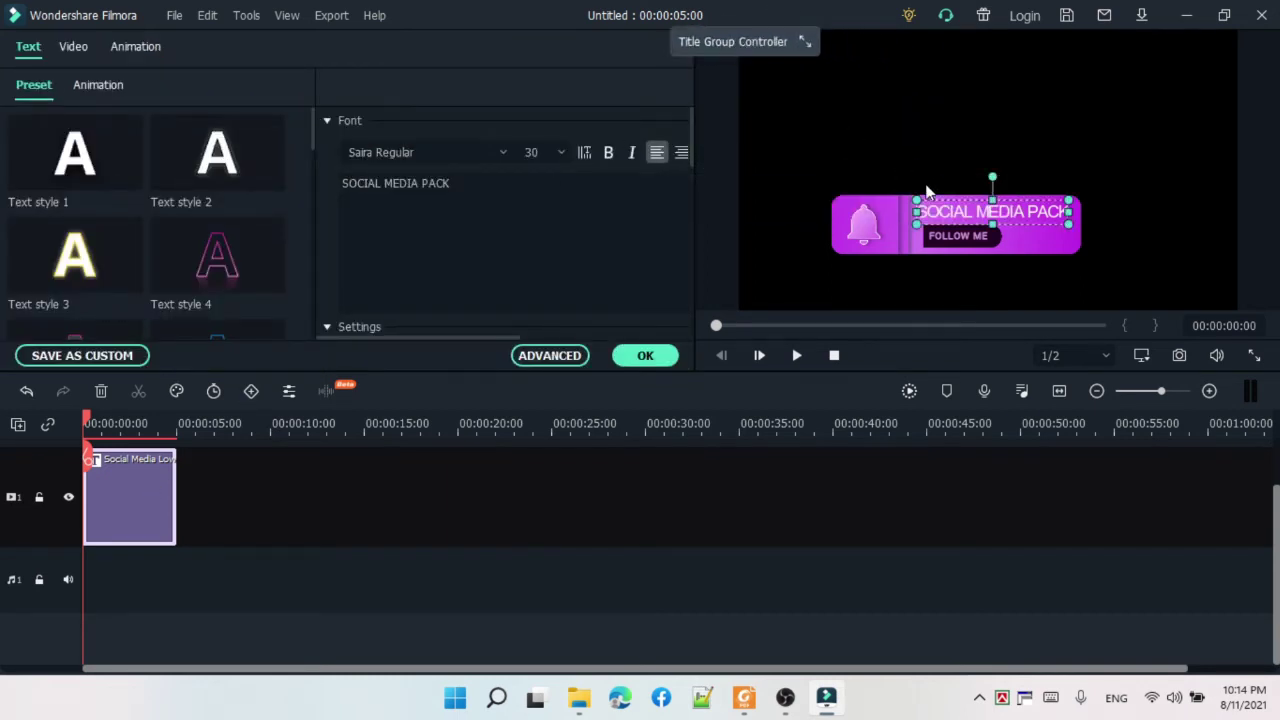
- Replace the SOCIAL MEDIA PACK text of the title with "RH PROFILE"
left_click_drag(481, 195, 357, 200)
left_click(357, 200)
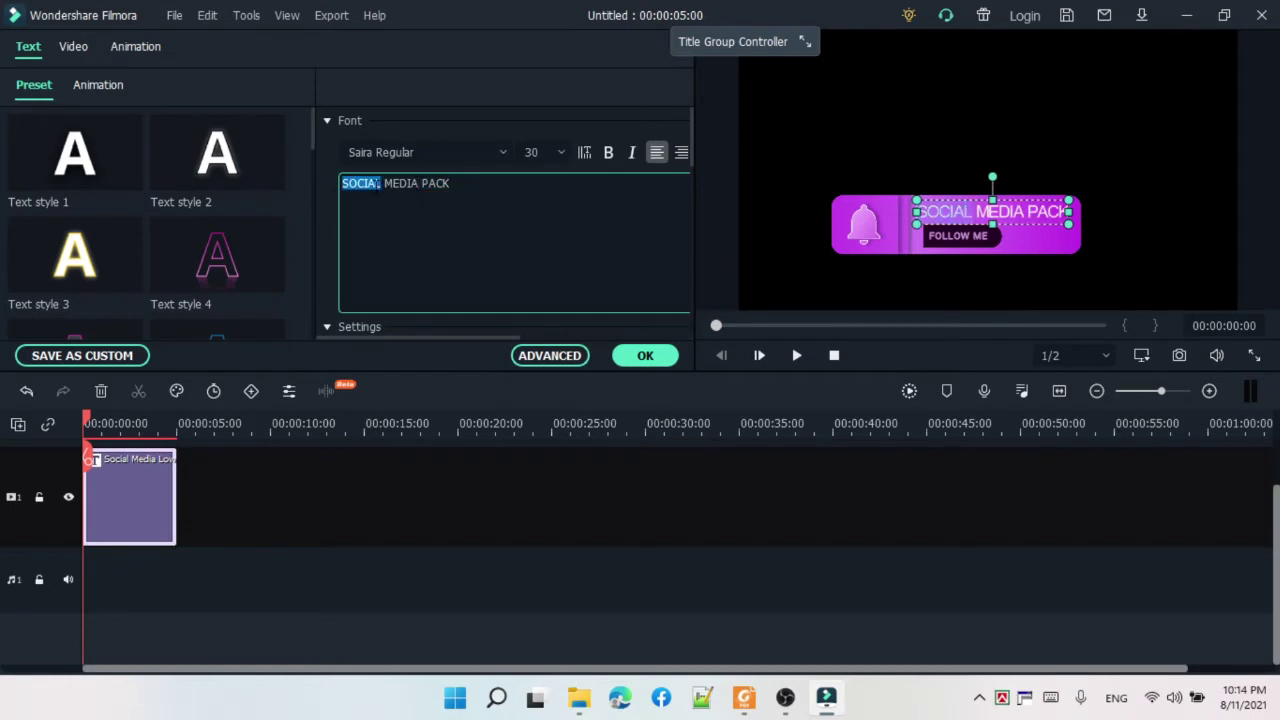
triple_click(376, 184)
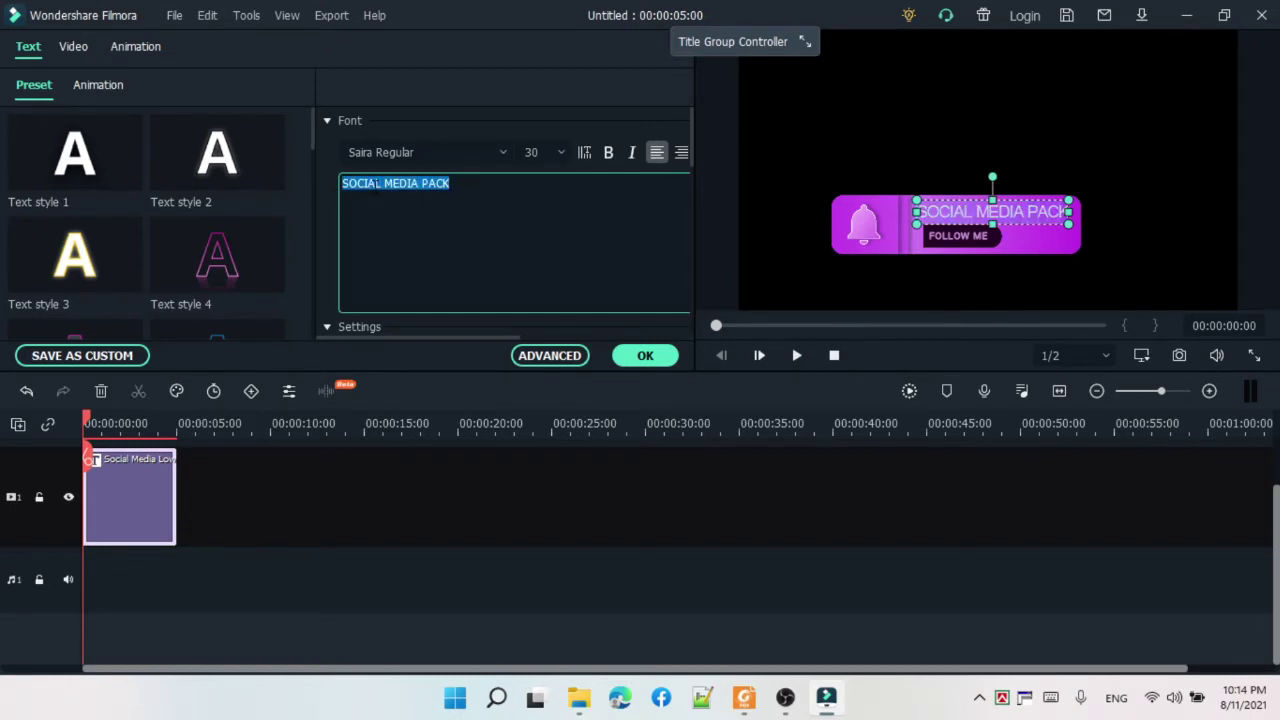
type("RH")
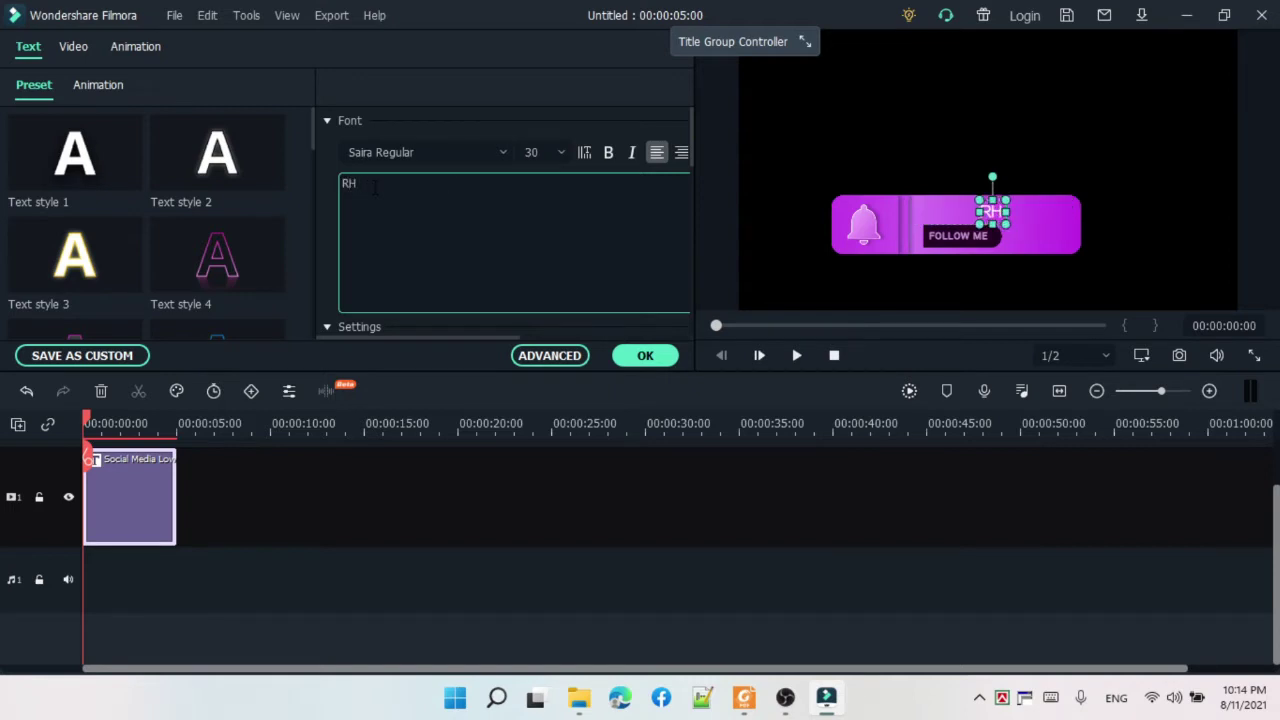
type(" PROF")
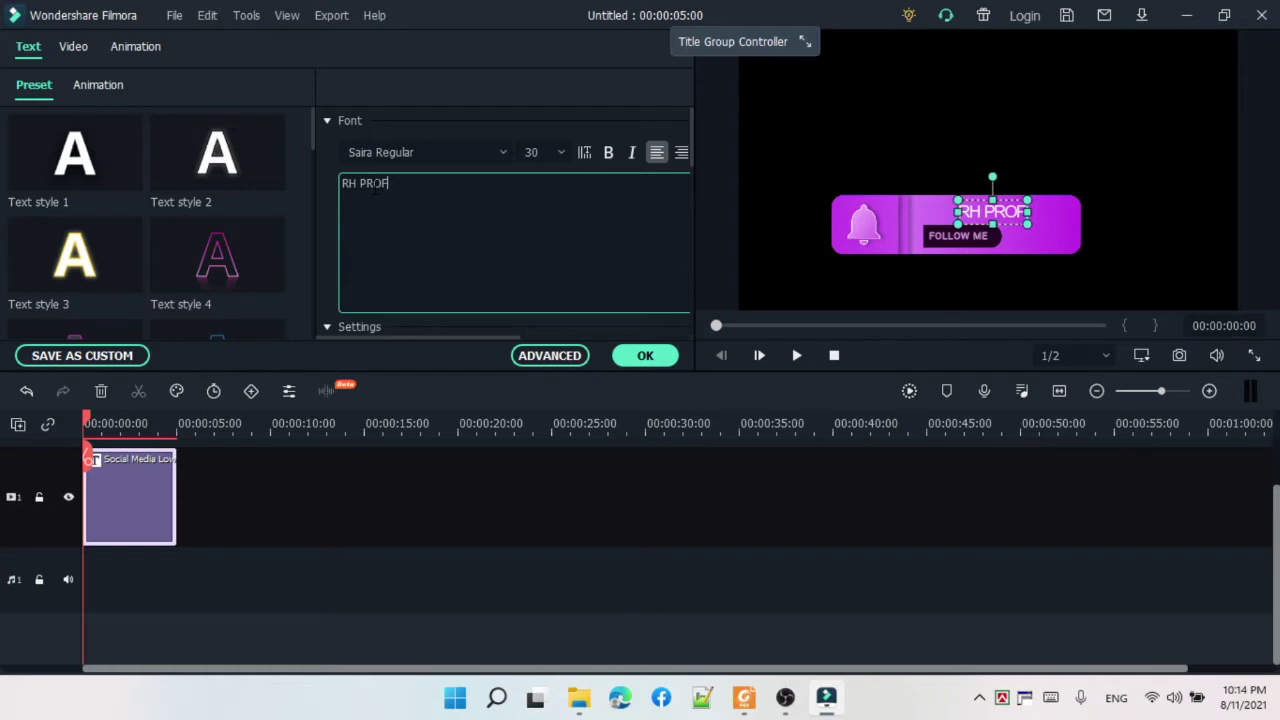
type("ILE")
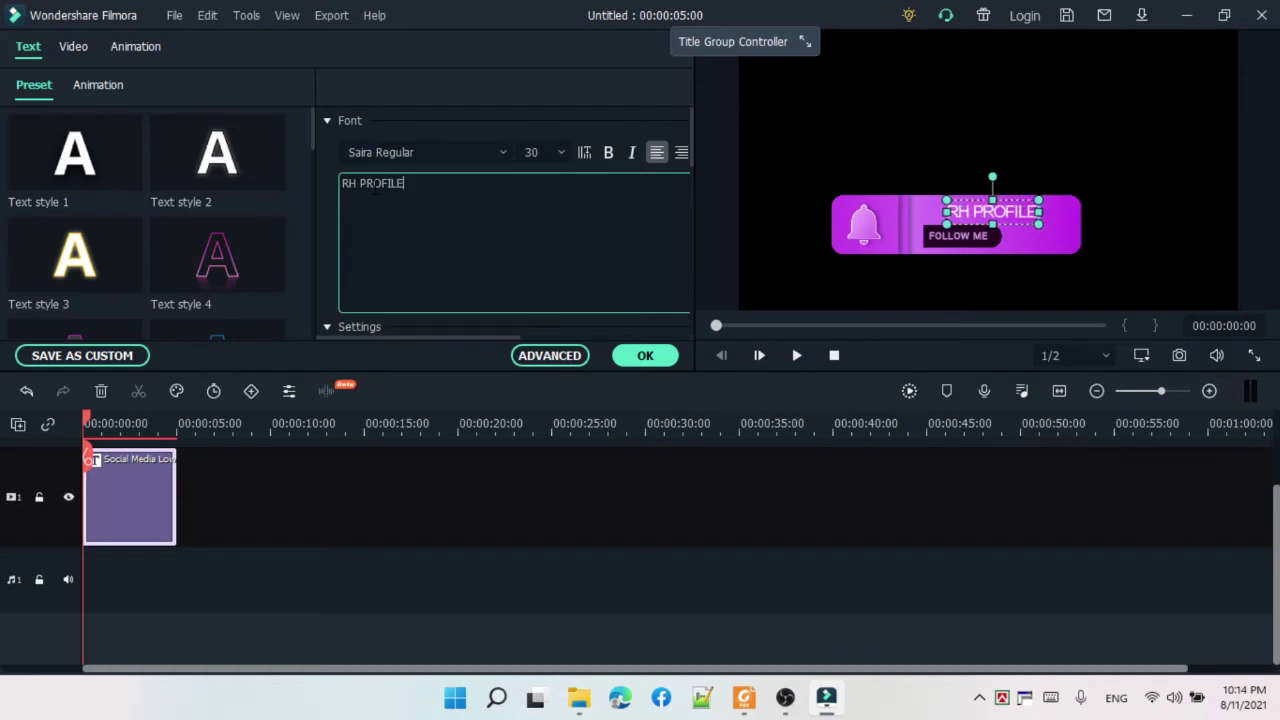
- Make the RH PROFILE text bold and move it so it starts near the left edge of the FOLLOW ME label
left_click(618, 150)
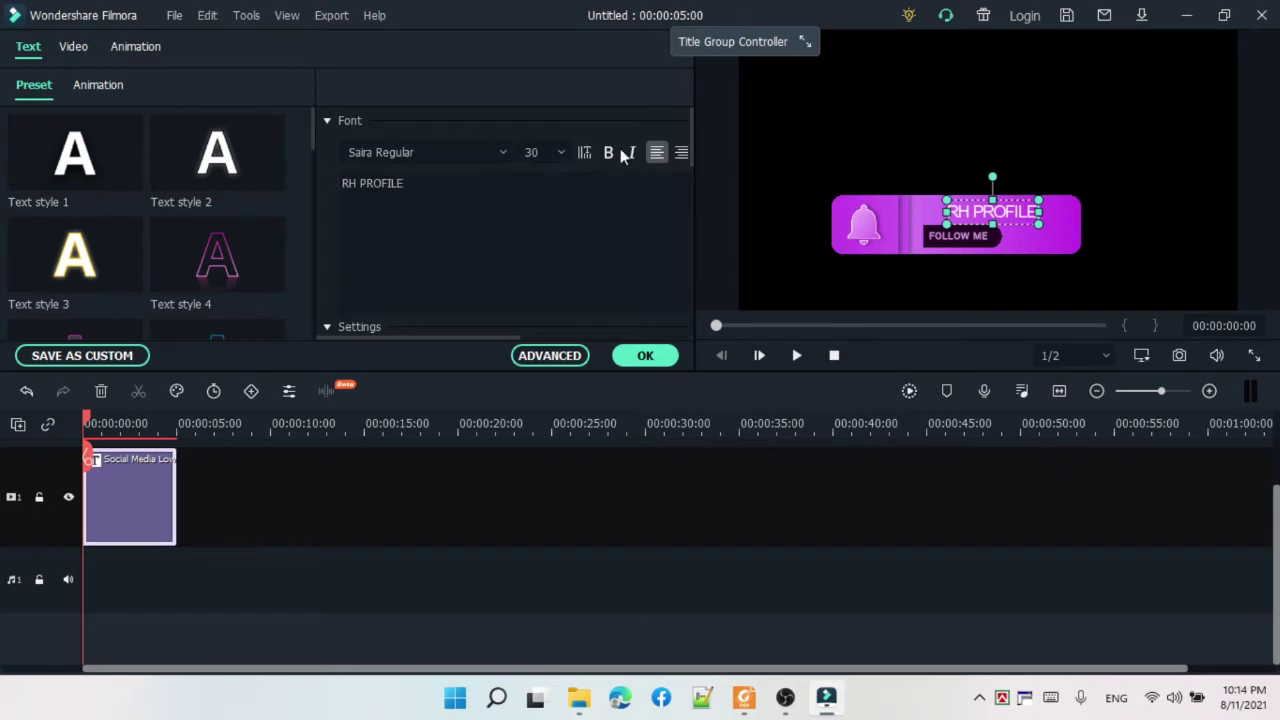
left_click(468, 200)
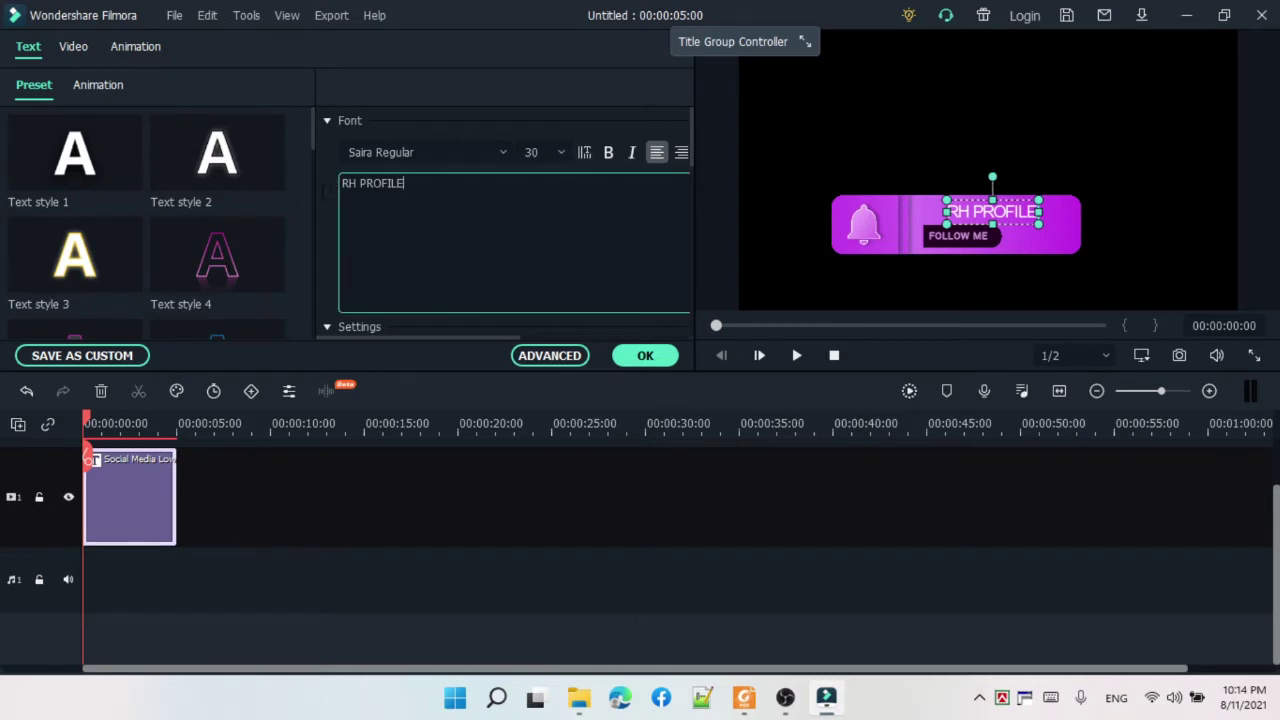
left_click_drag(450, 182, 366, 183)
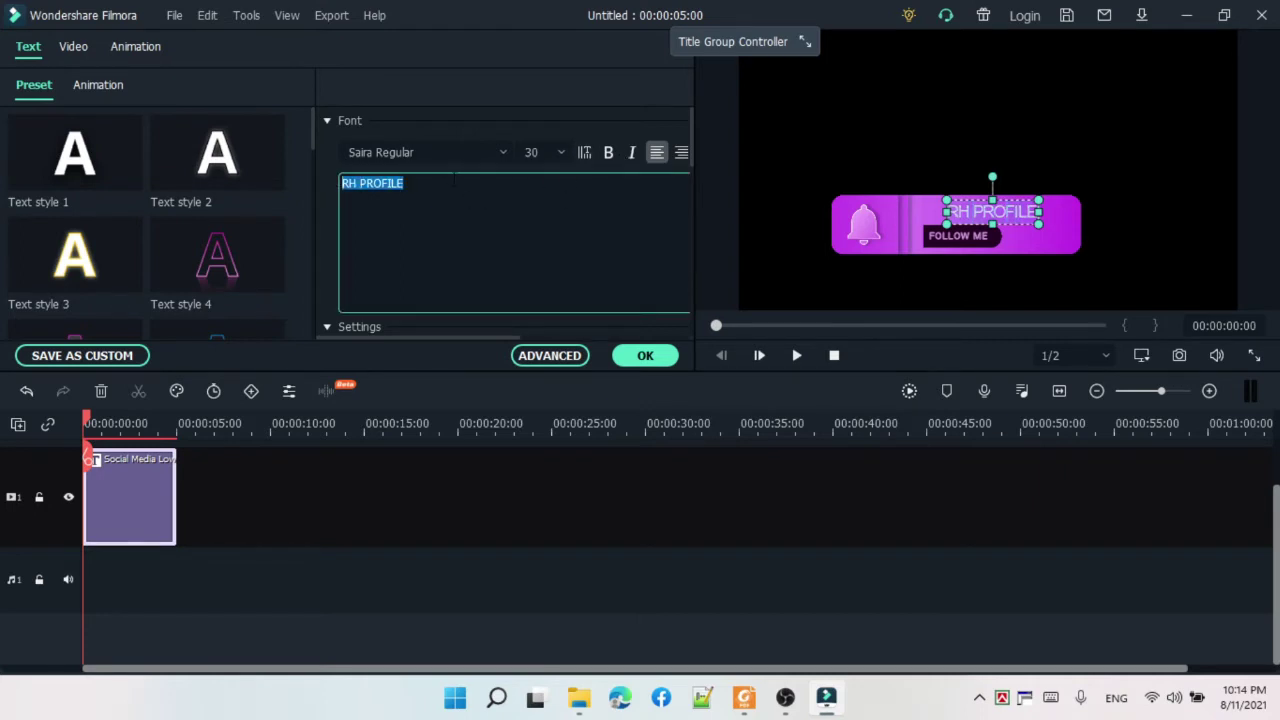
left_click(611, 150)
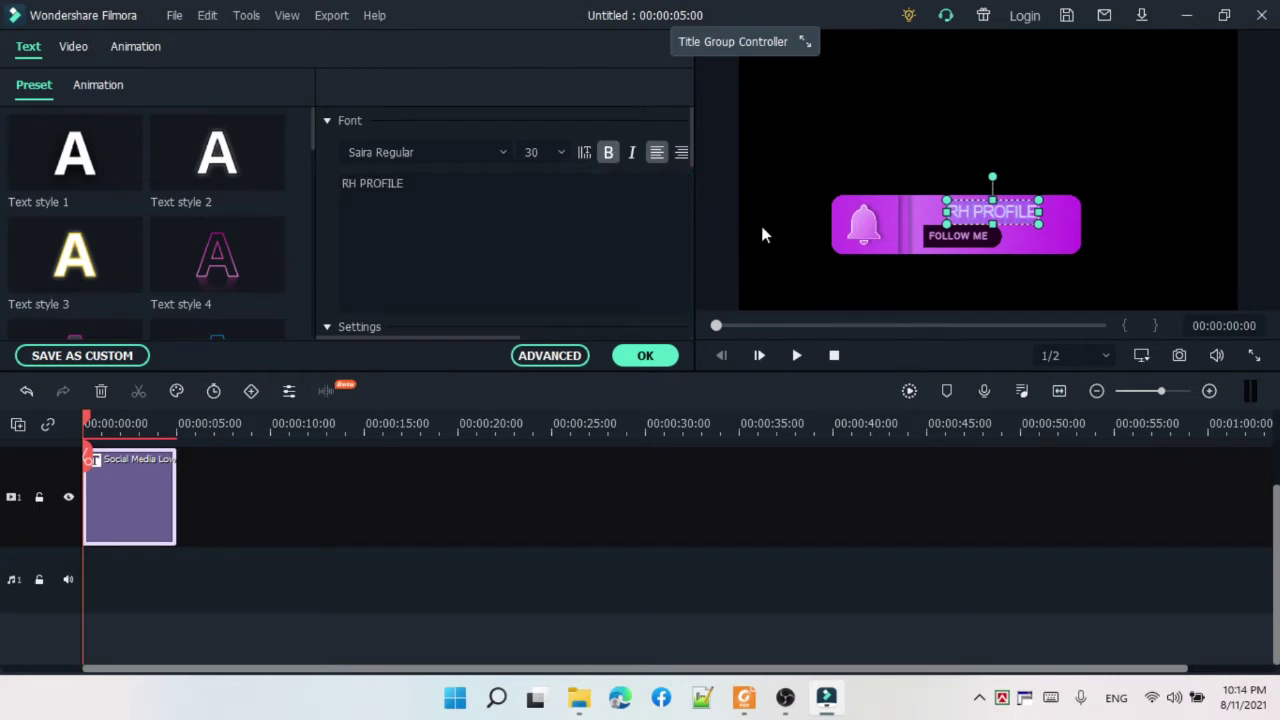
left_click(790, 234)
left_click(995, 212)
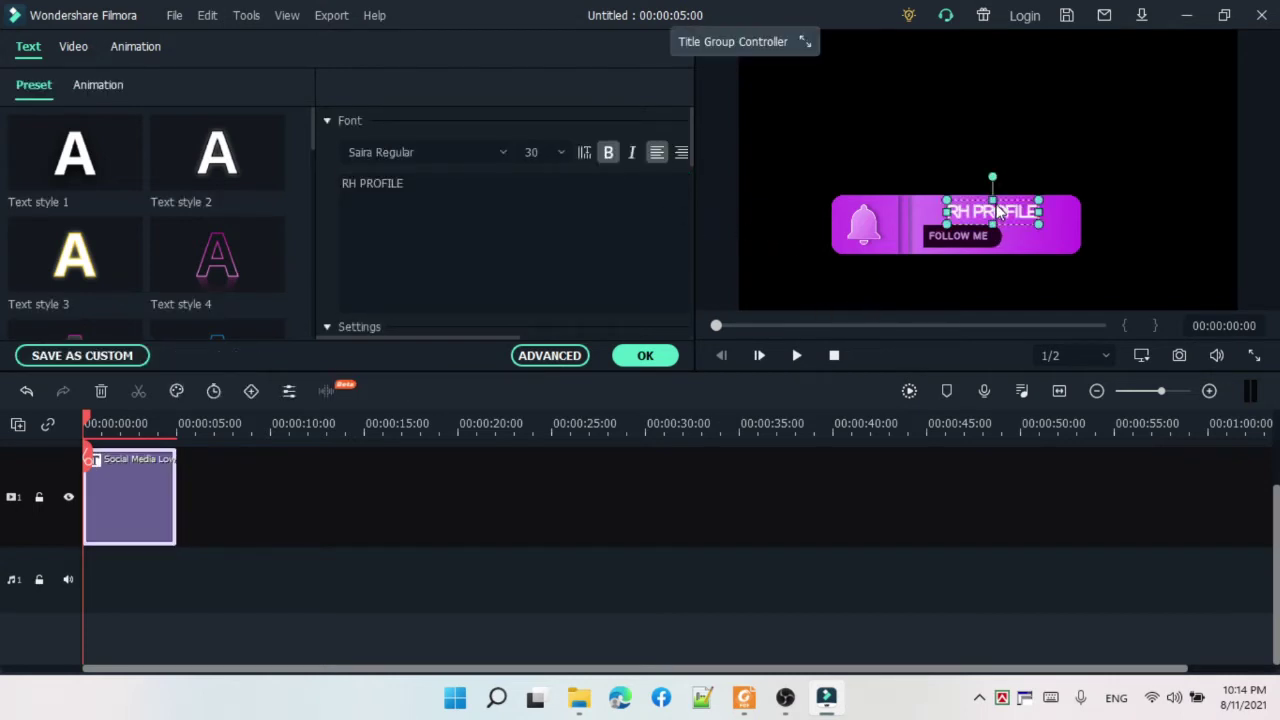
mouse_move(1006, 207)
left_mouse_down()
mouse_move(976, 205)
mouse_move(988, 220)
left_mouse_up()
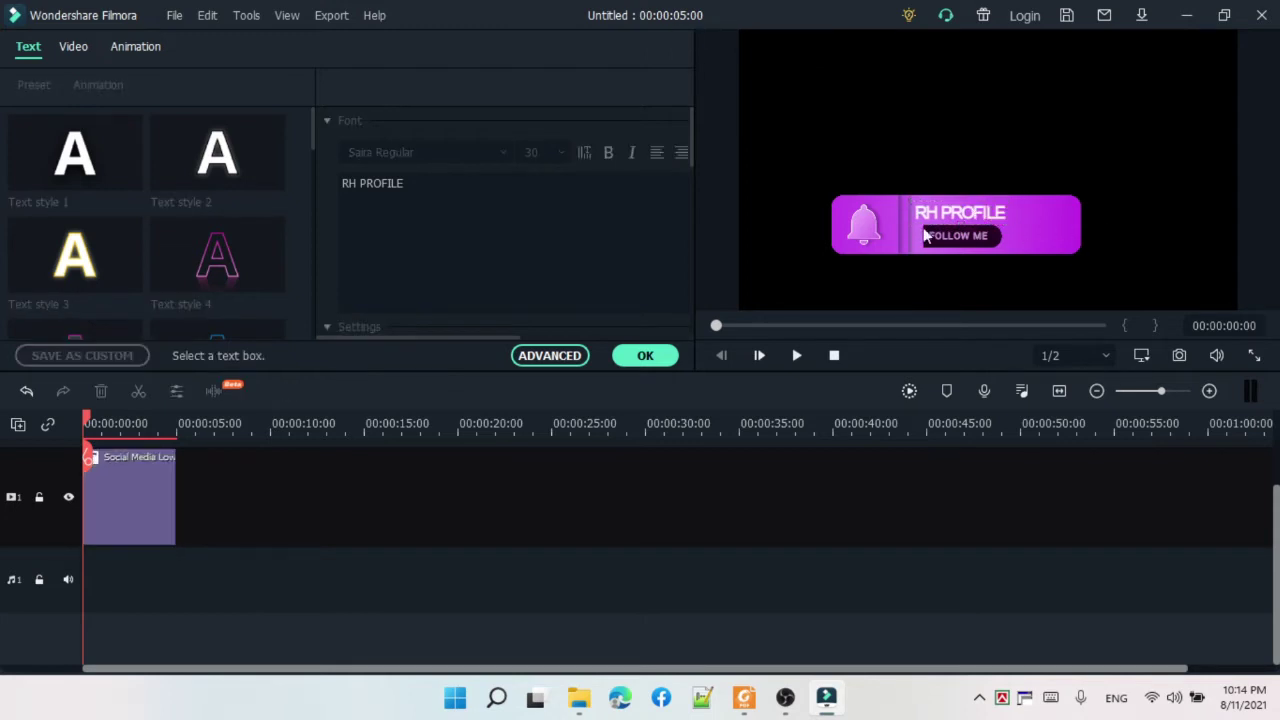
- Play the edited title from the start for about three seconds, pause it, and confirm the text edits
left_click(800, 355)
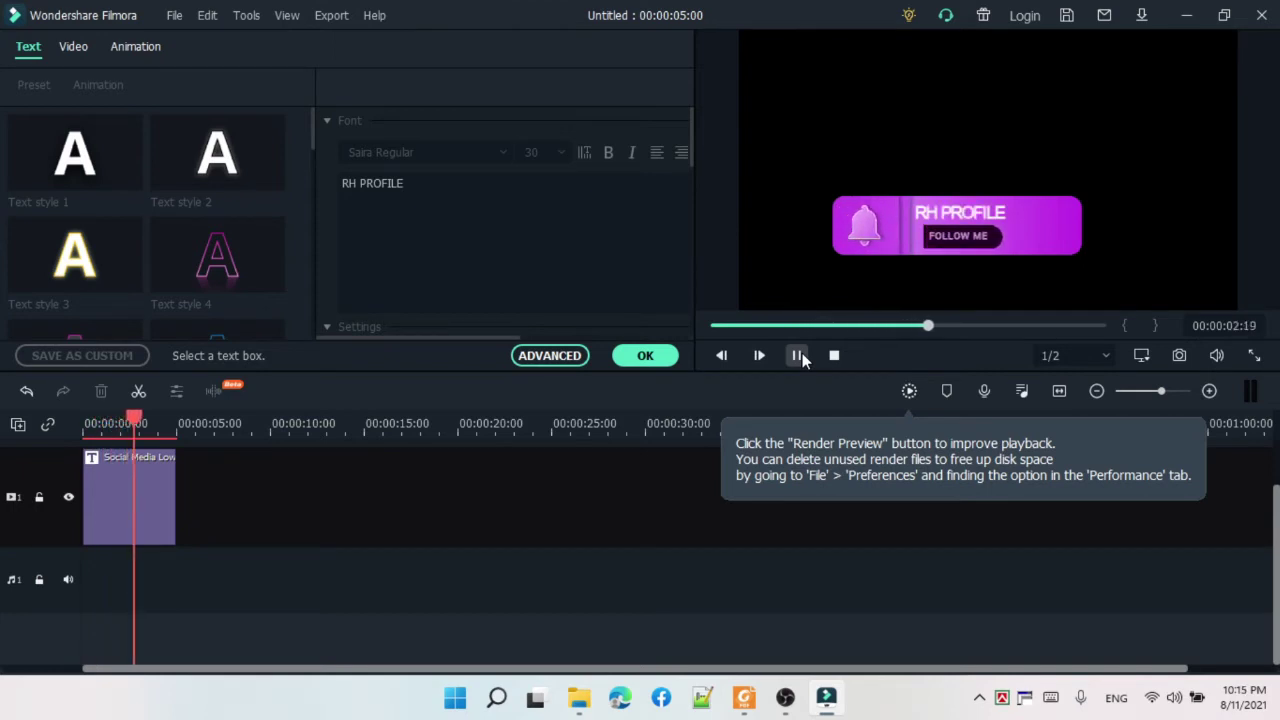
left_click(797, 355)
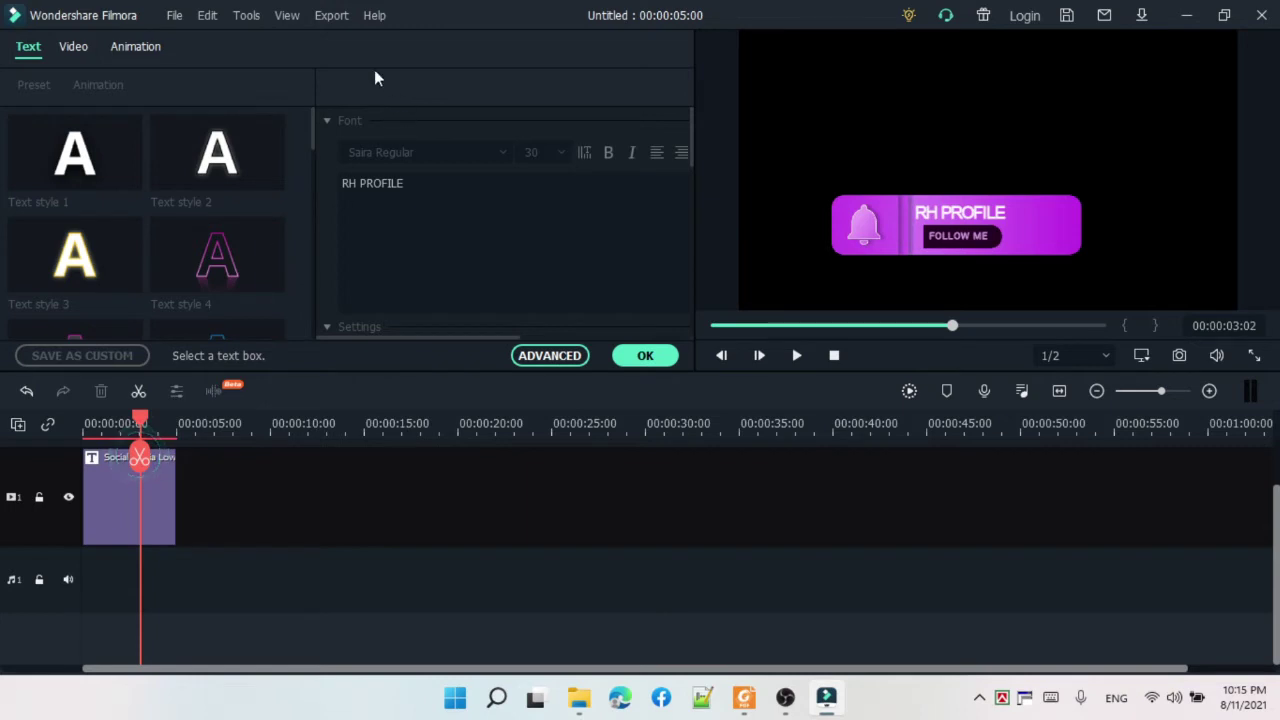
left_click(624, 357)
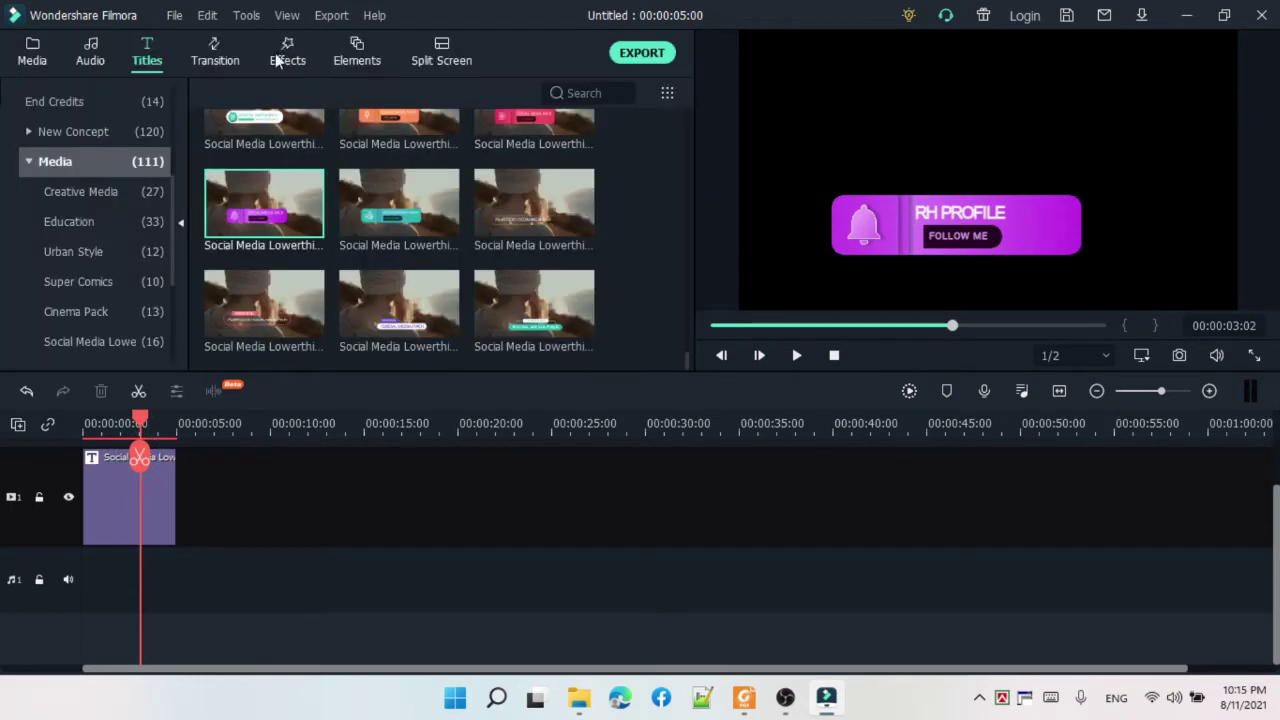
- Look through the included transitions and preview a BBQ Pack and an Education Kids transition
left_click(215, 55)
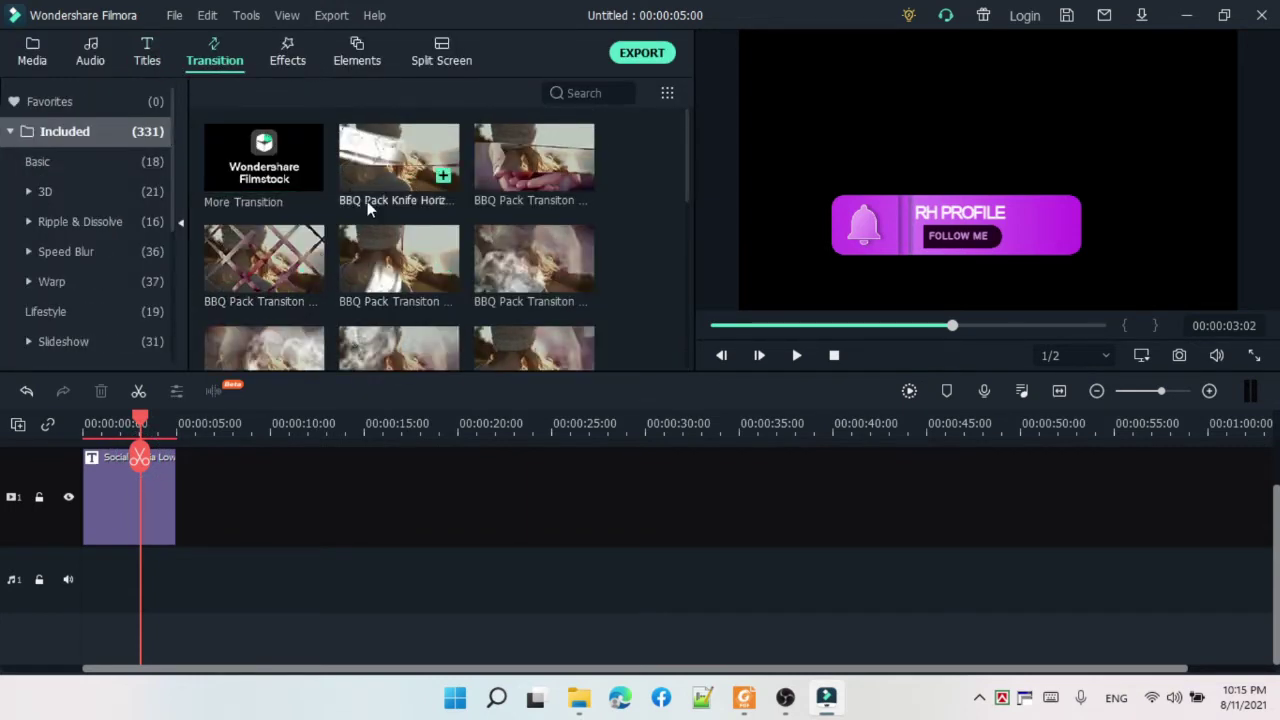
scroll(680, 153, "down", 2)
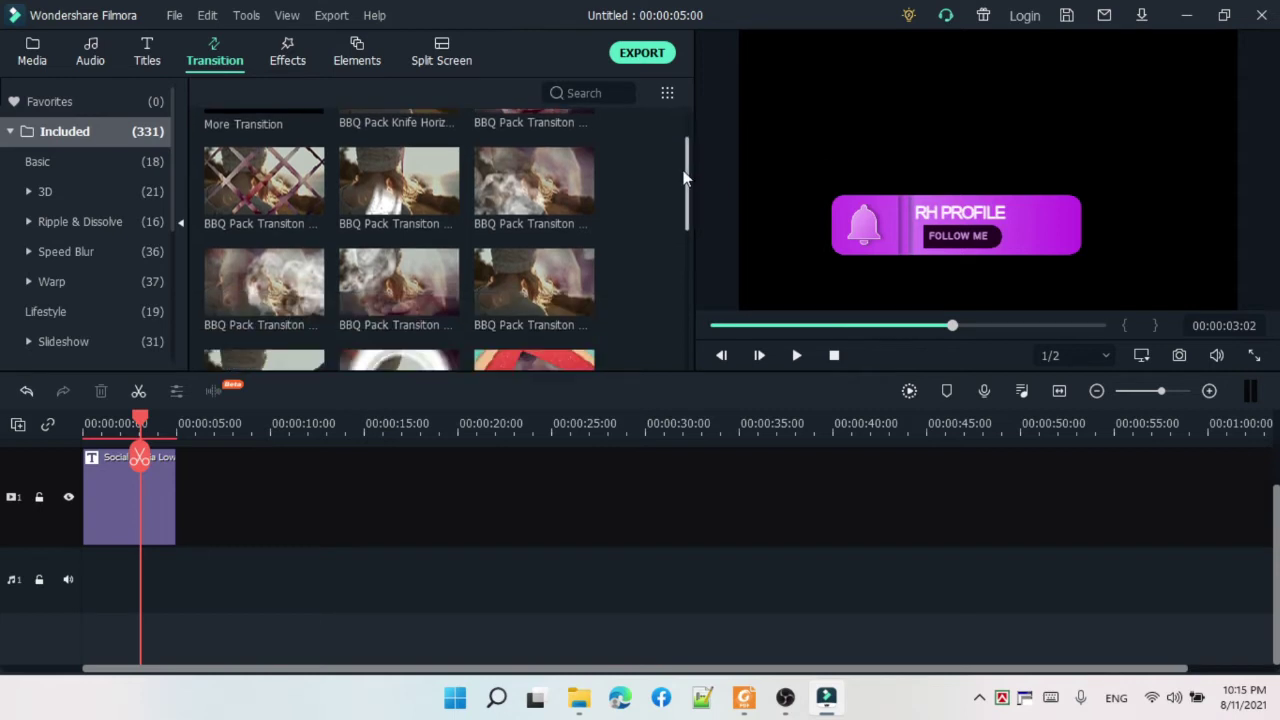
left_click(415, 261)
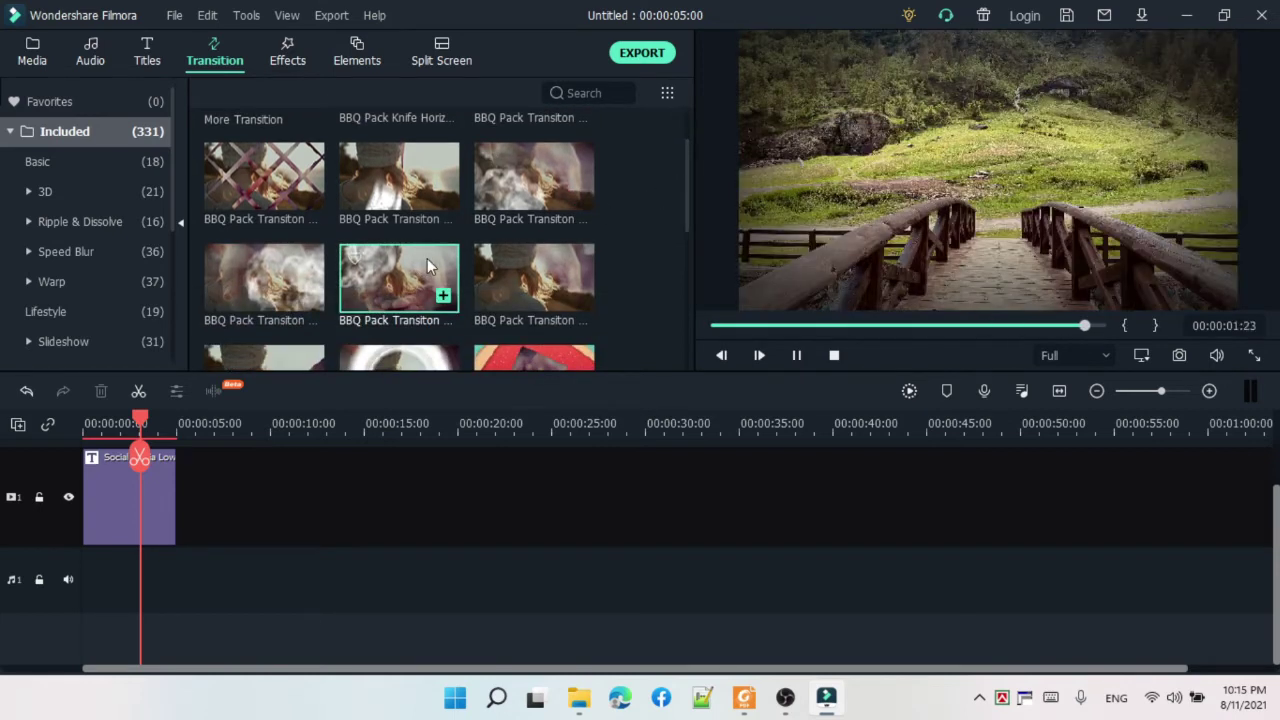
scroll(427, 265, "down", 5)
left_click(257, 222)
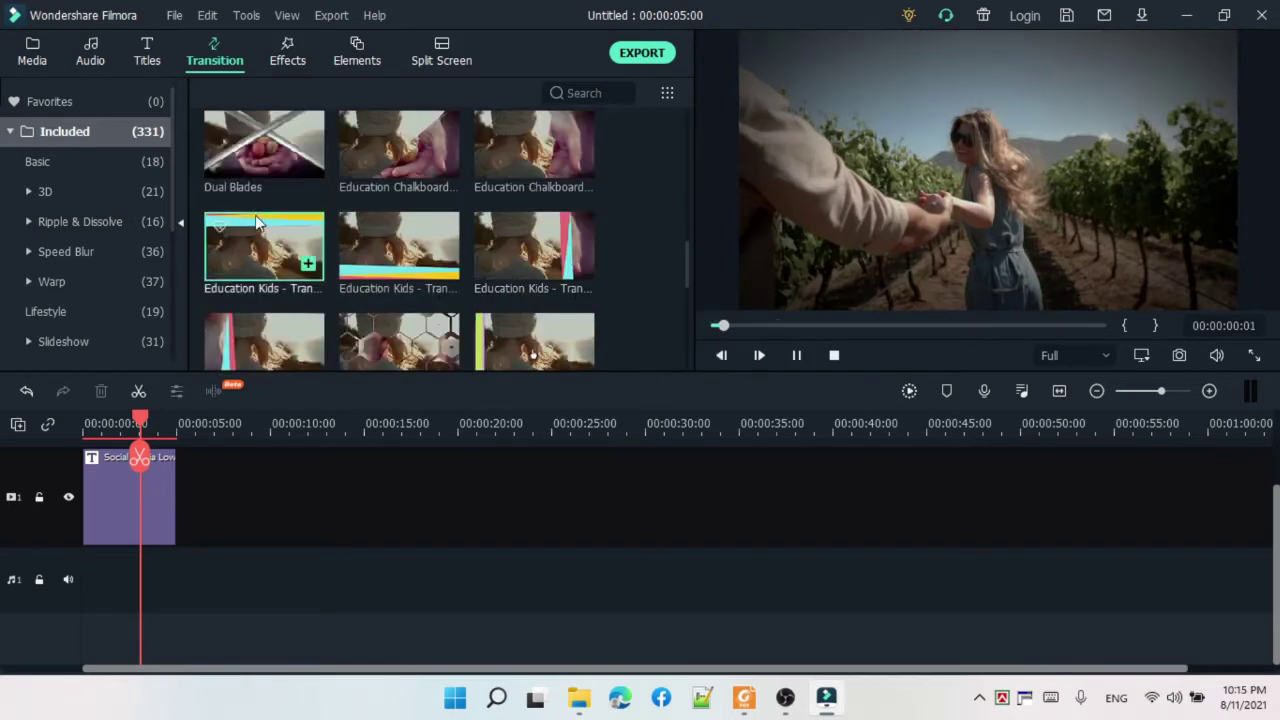
scroll(490, 257, "down", 10)
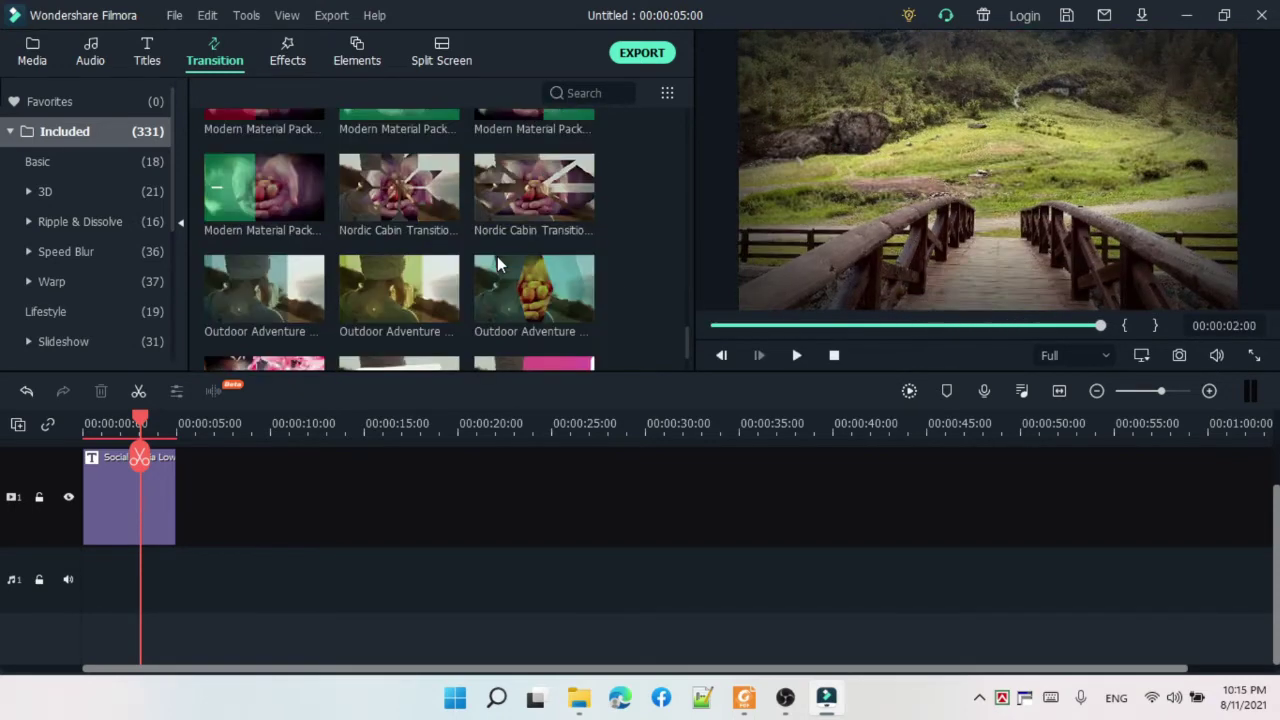
scroll(497, 256, "down", 5)
- Look through all the included effects, then through the Filters category
left_click(288, 50)
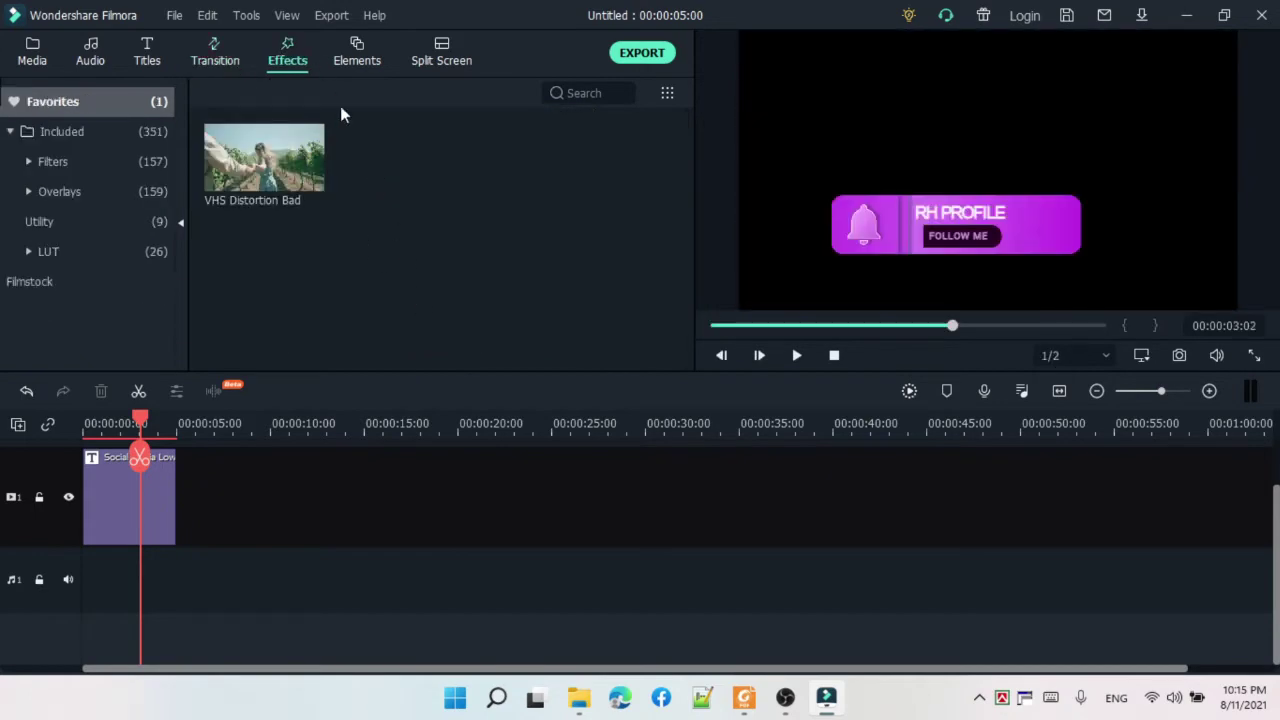
left_click(85, 136)
scroll(504, 298, "down", 10)
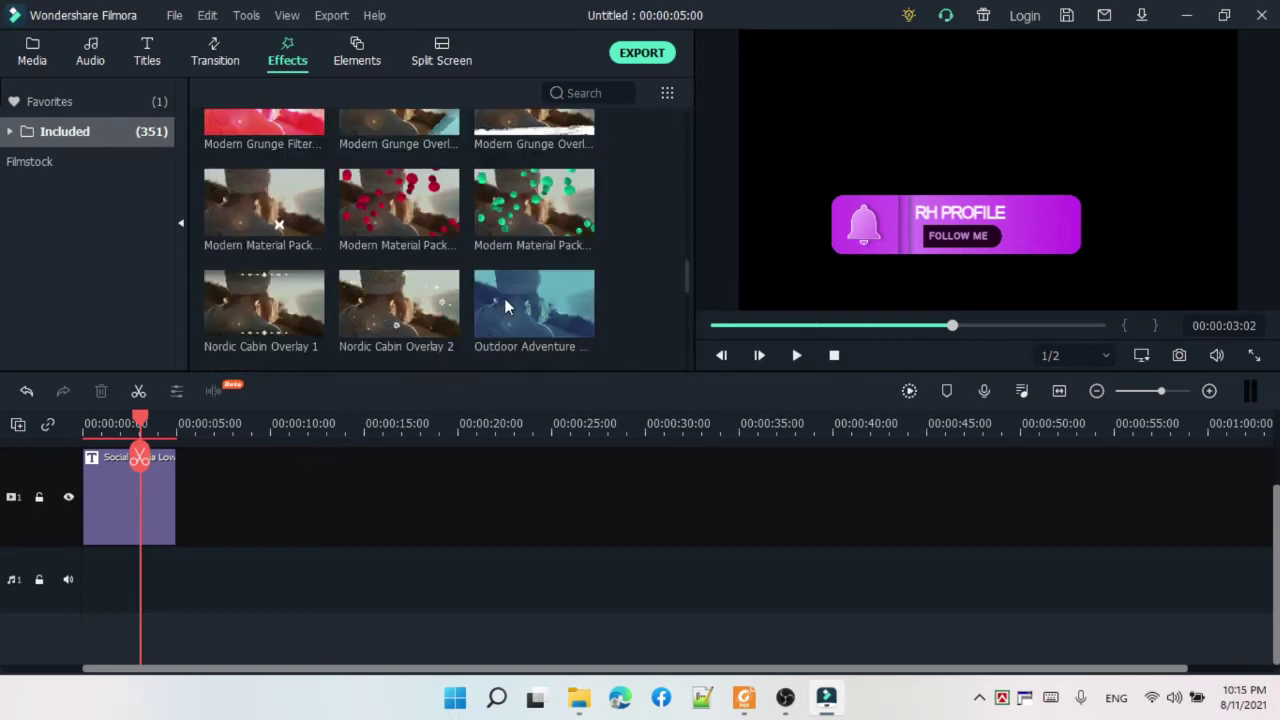
scroll(504, 298, "down", 15)
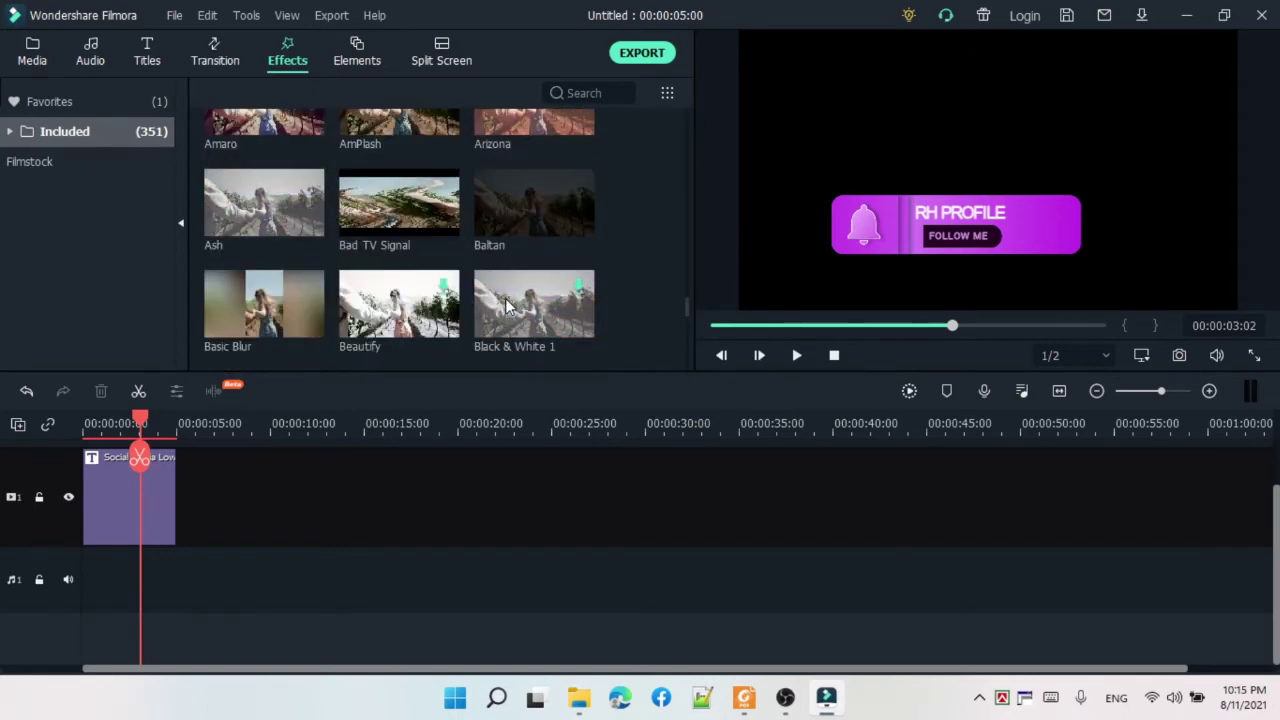
scroll(504, 305, "down", 5)
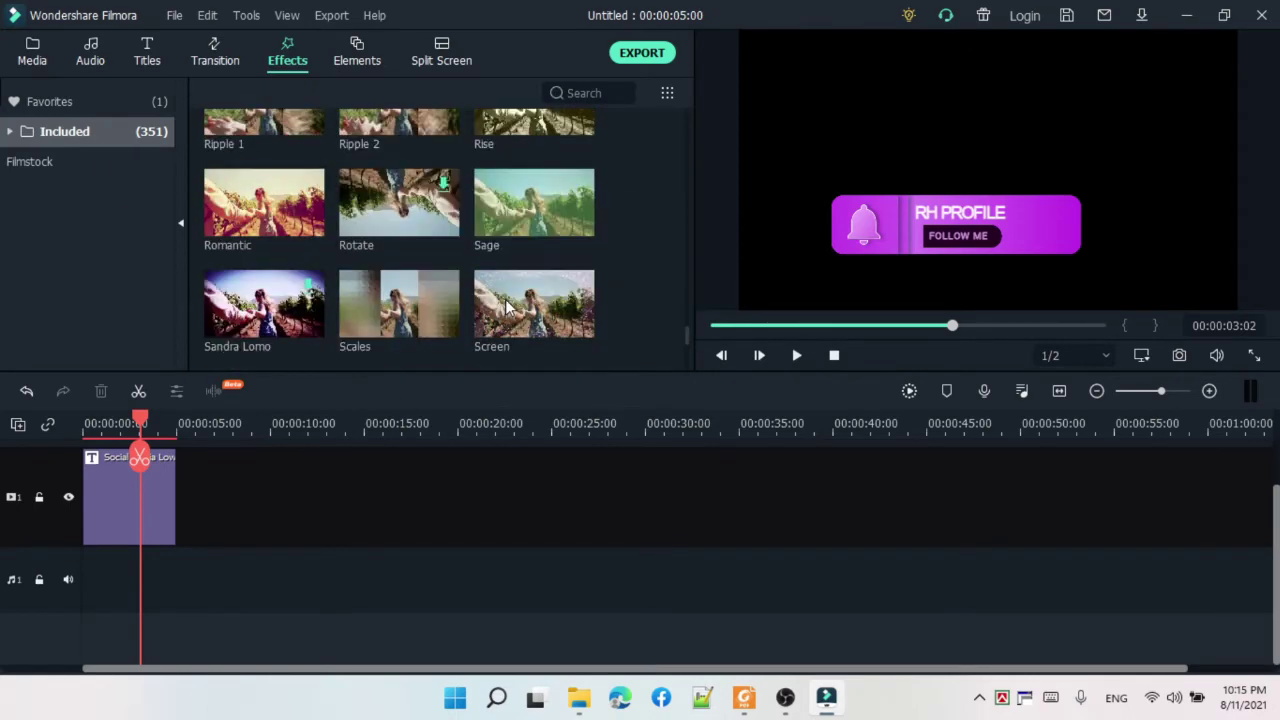
scroll(504, 305, "up", 3)
scroll(507, 305, "down", 12)
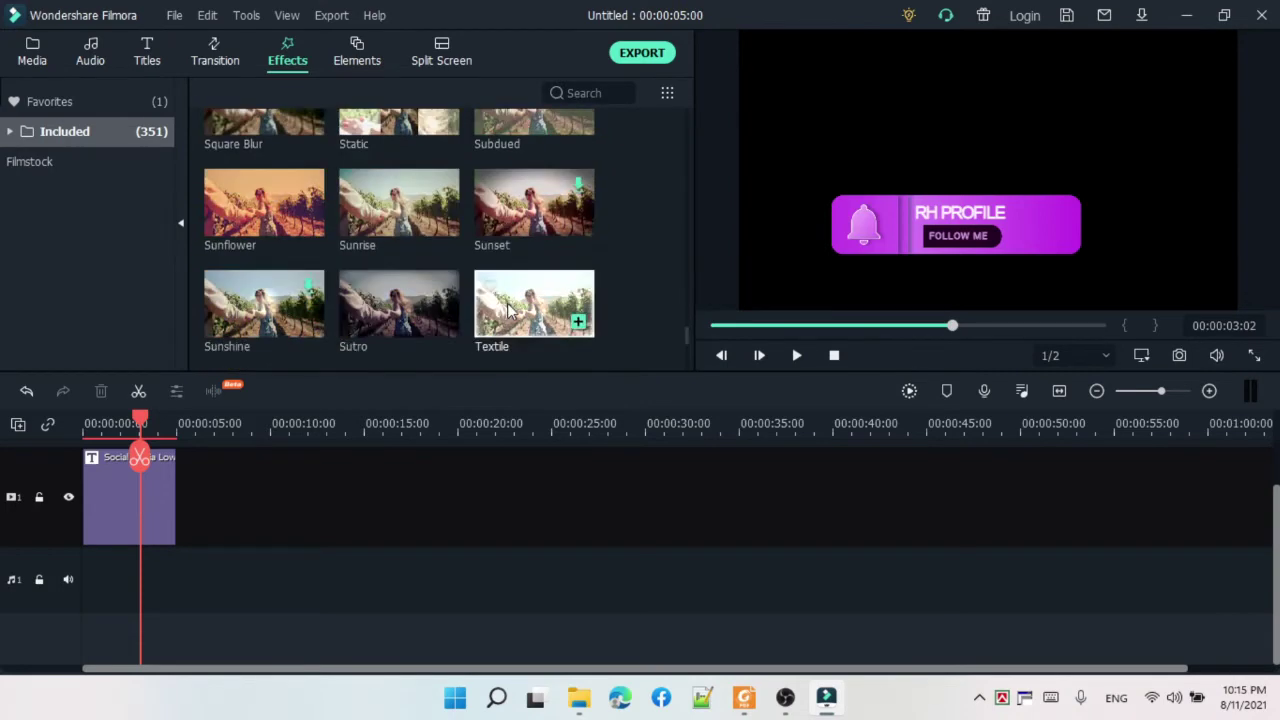
left_click(10, 131)
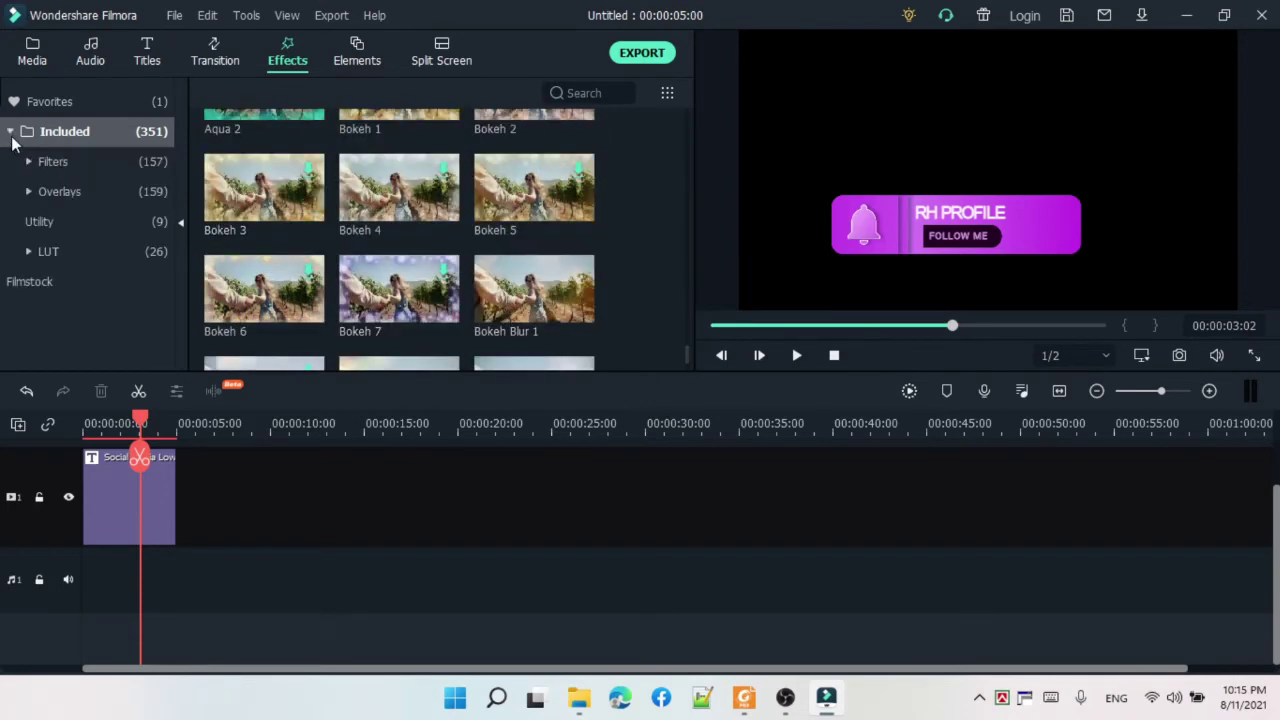
left_click(82, 161)
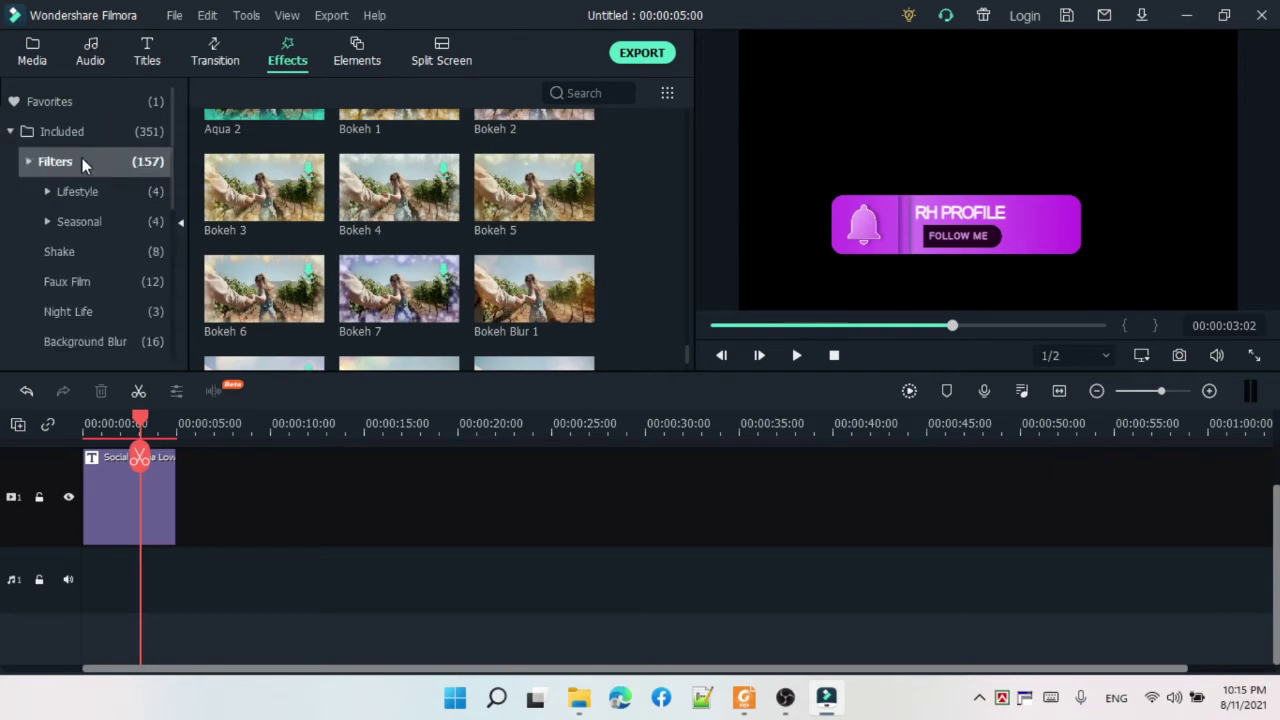
scroll(331, 278, "down", 15)
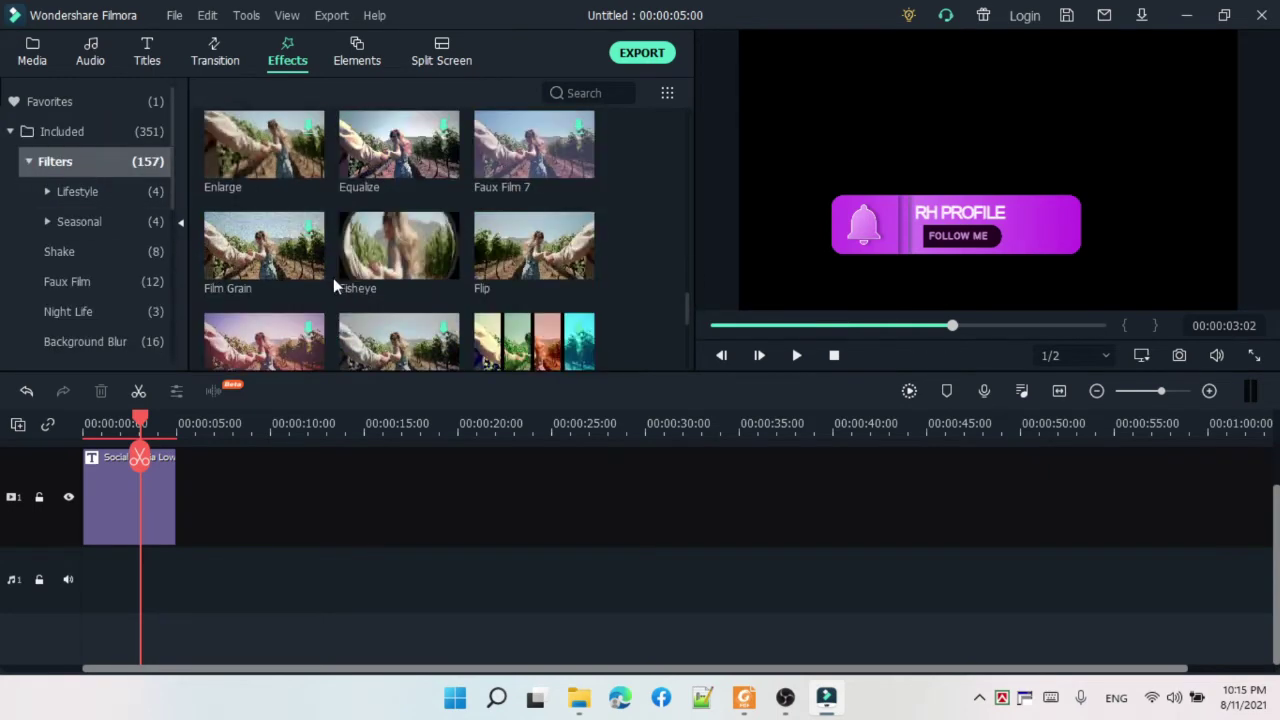
- Look through the included elements and preview the green circle from the Retro Shapes Pack
left_click(357, 48)
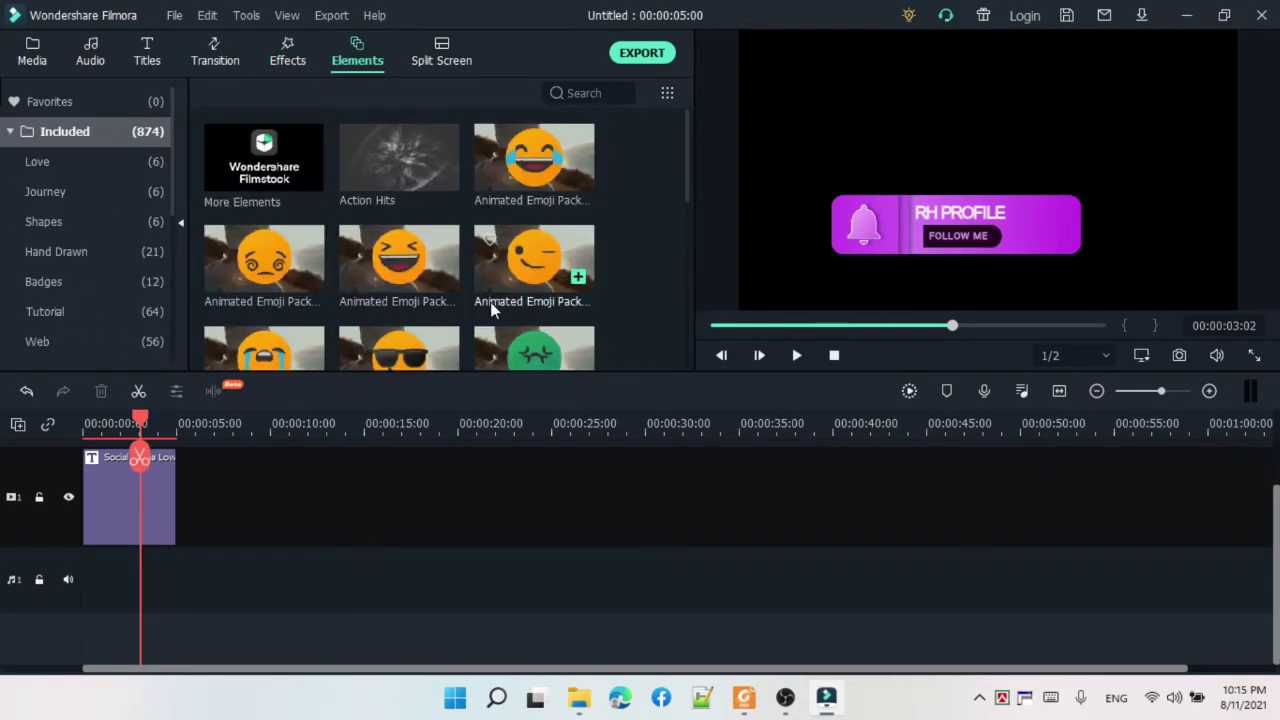
scroll(490, 310, "down", 5)
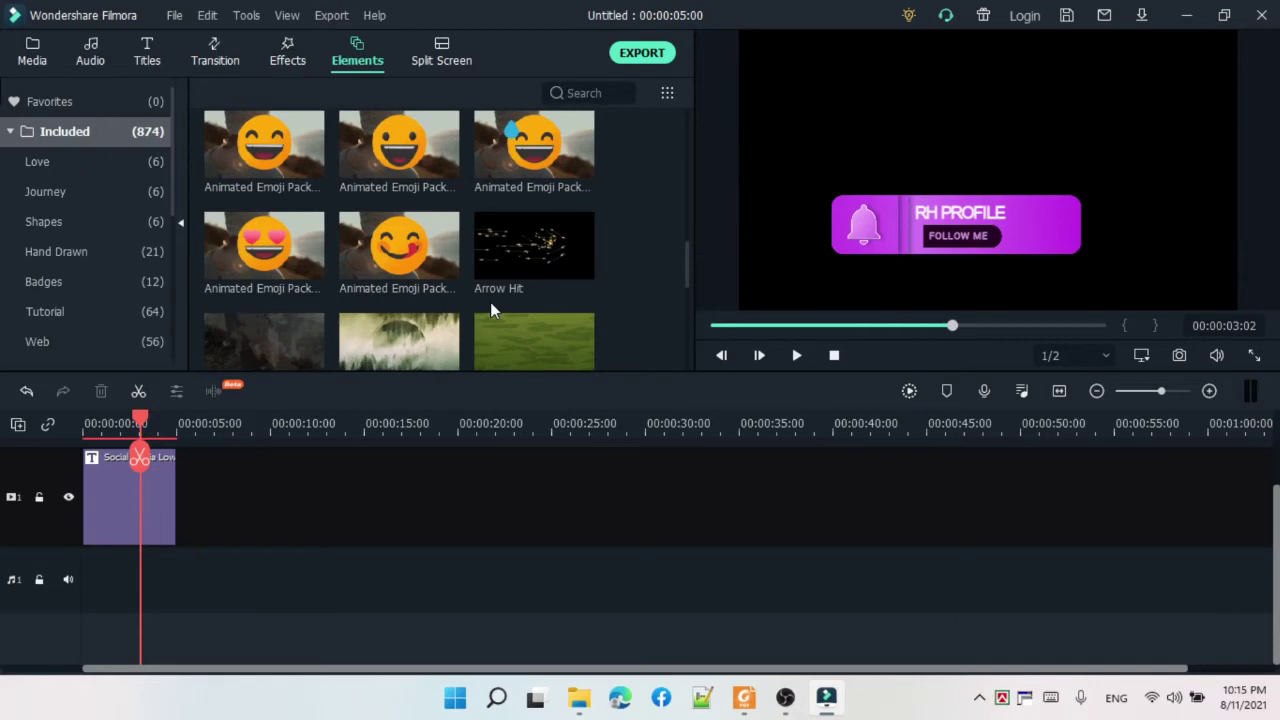
scroll(490, 310, "down", 5)
scroll(490, 310, "down", 3)
scroll(490, 310, "down", 10)
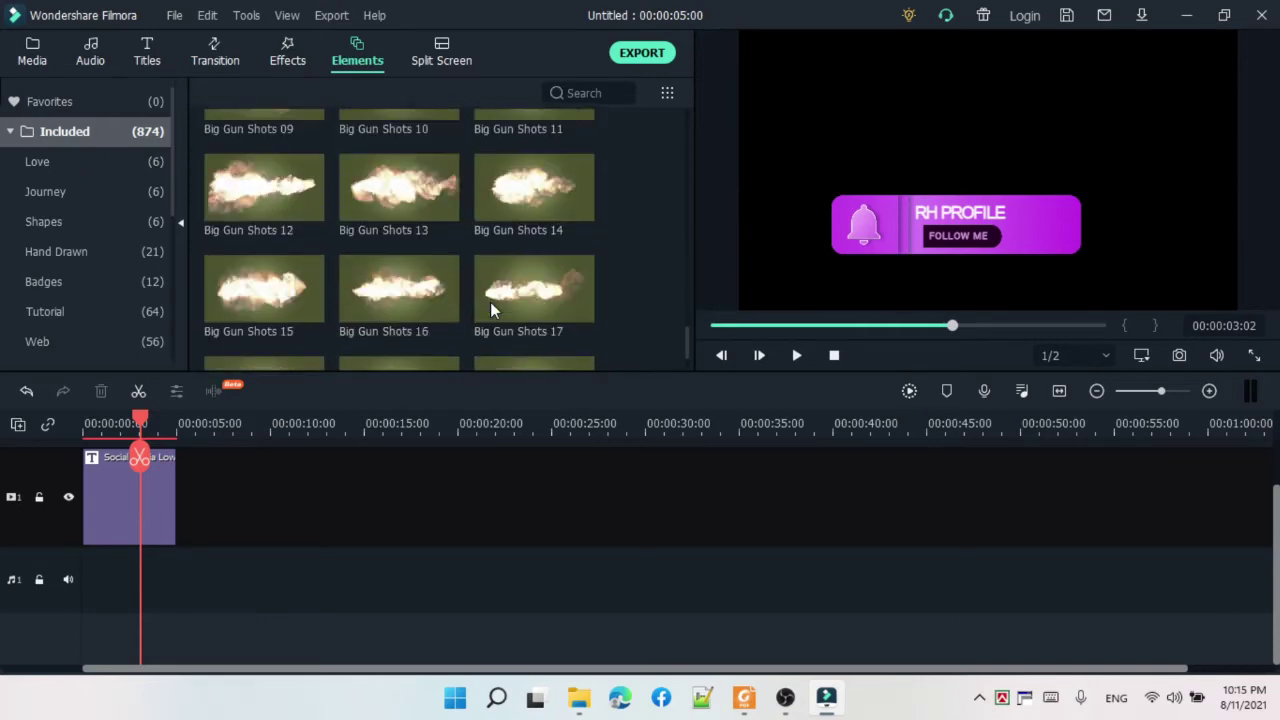
scroll(490, 310, "down", 12)
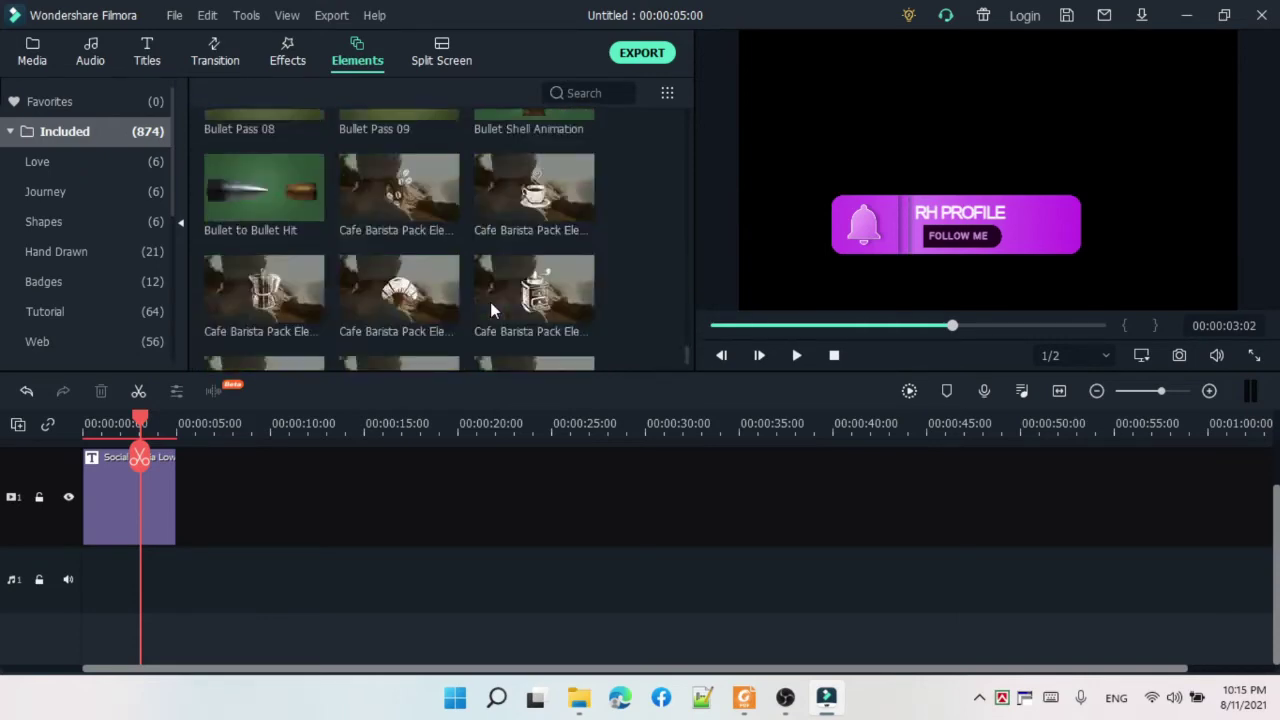
scroll(492, 310, "down", 15)
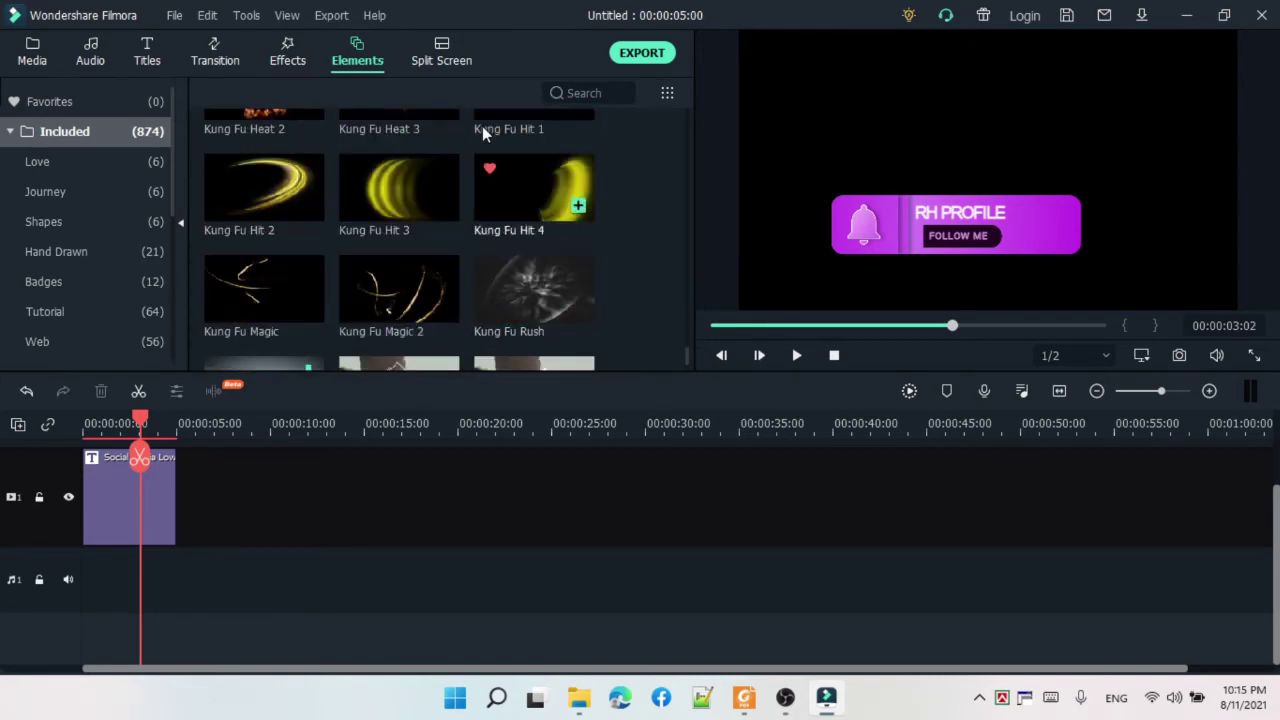
scroll(501, 297, "down", 15)
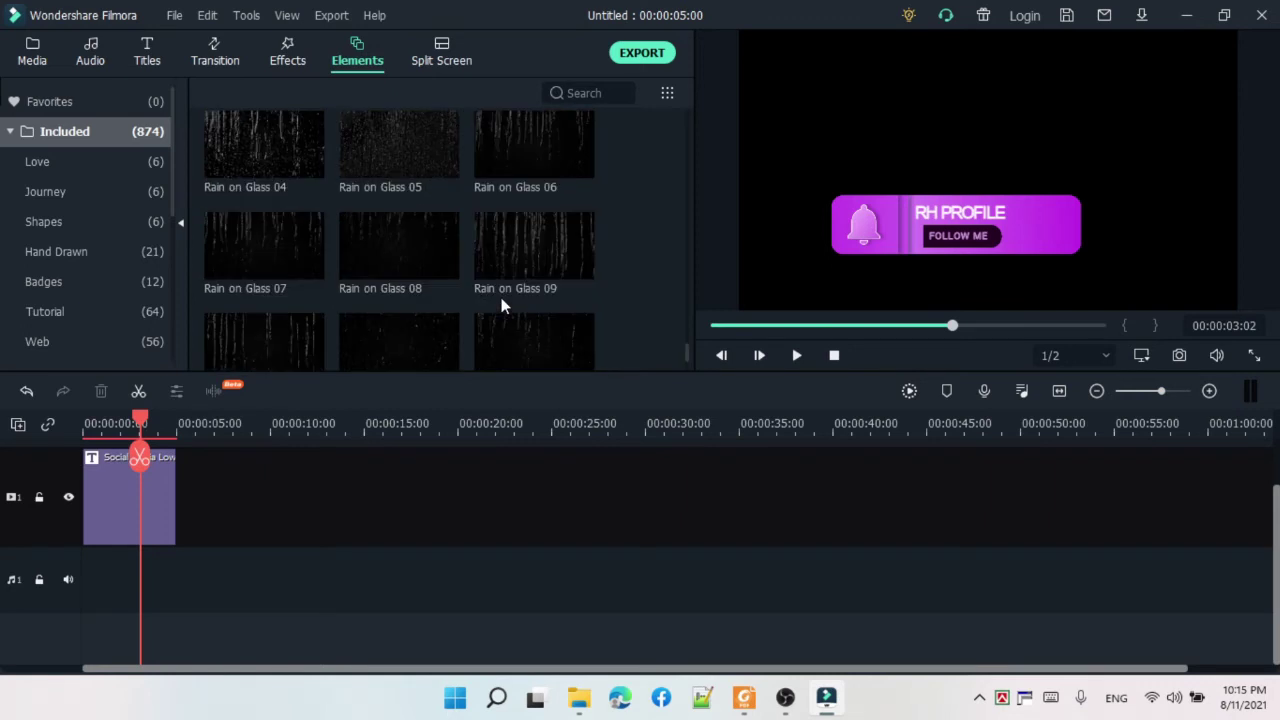
scroll(501, 306, "down", 3)
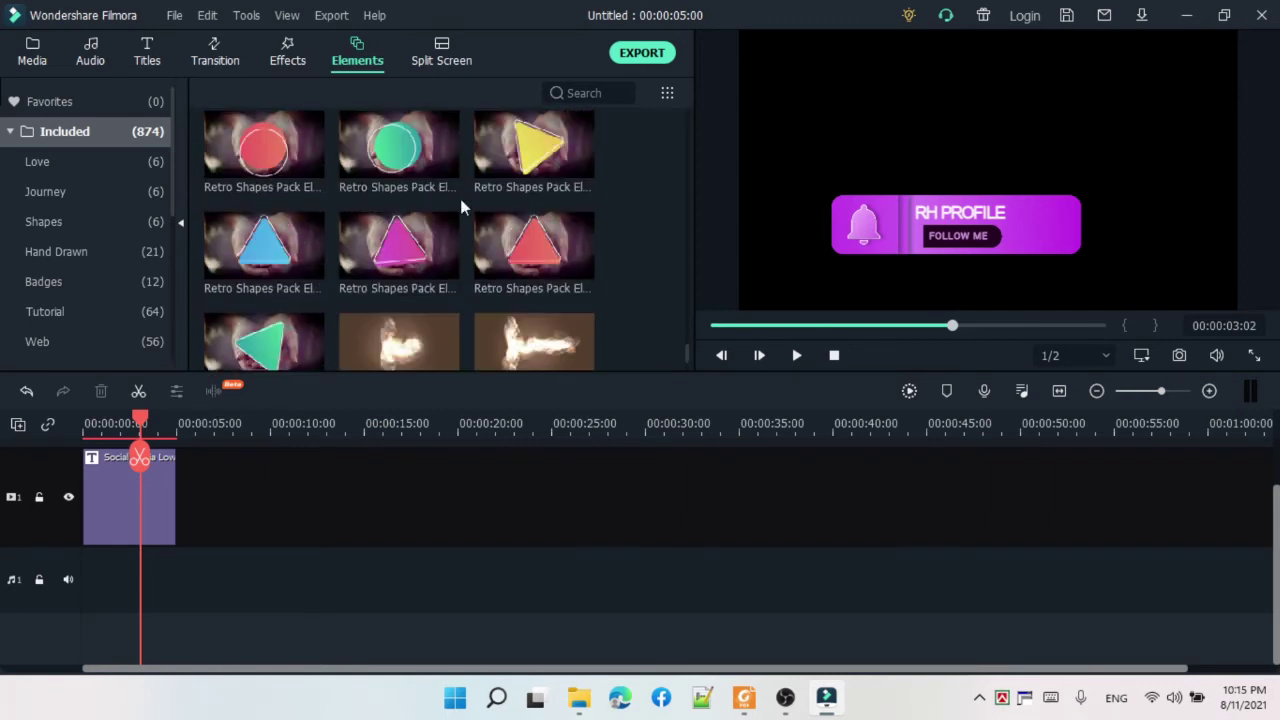
left_click(437, 146)
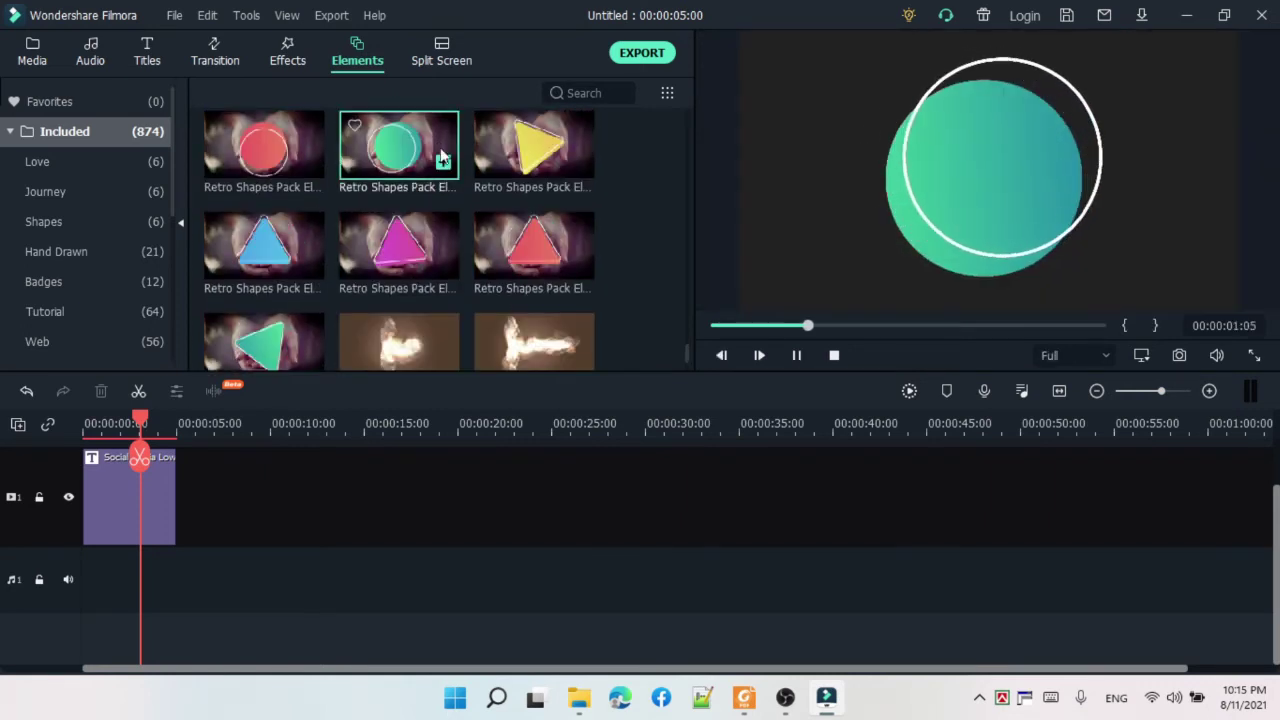
- Preview the yellow triangle, a muzzle-flash element and the blue triangle among the included elements
left_click(521, 166)
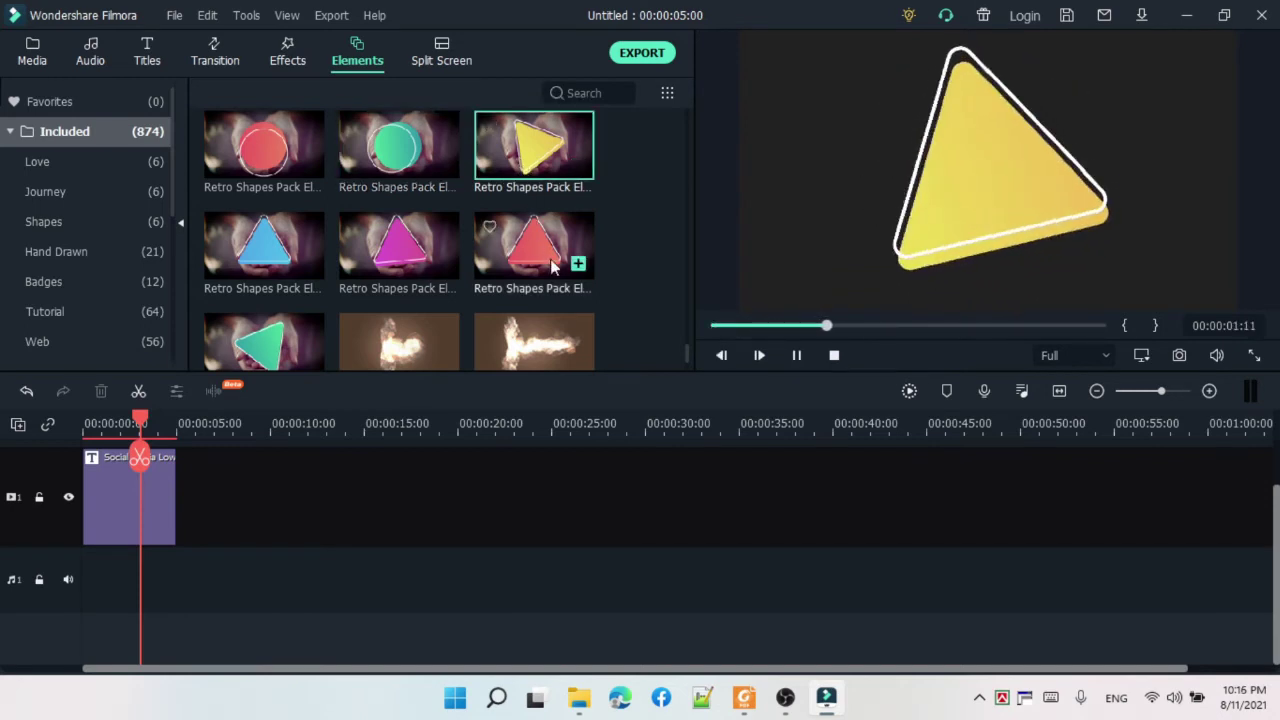
left_click(534, 344)
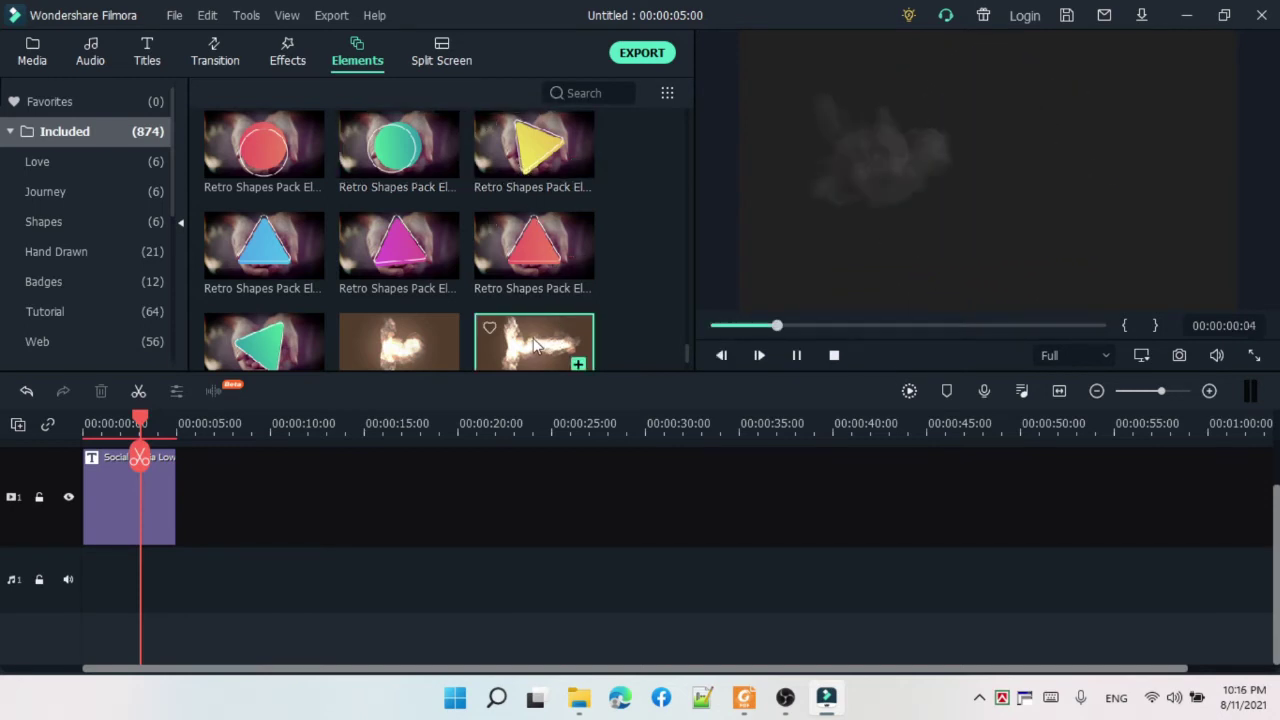
left_click(262, 265)
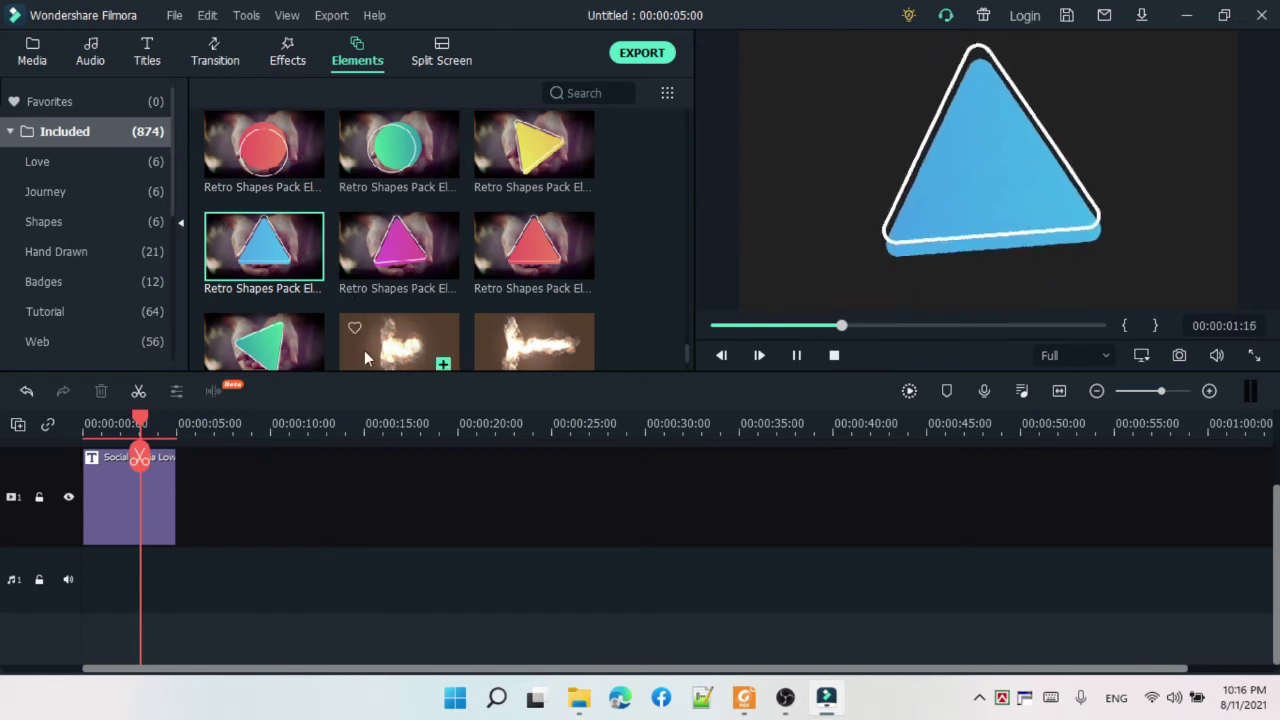
- Preview the Small Gun Shots 01 and Smoke Cloud 01 elements
scroll(317, 315, "down", 5)
left_click(287, 292)
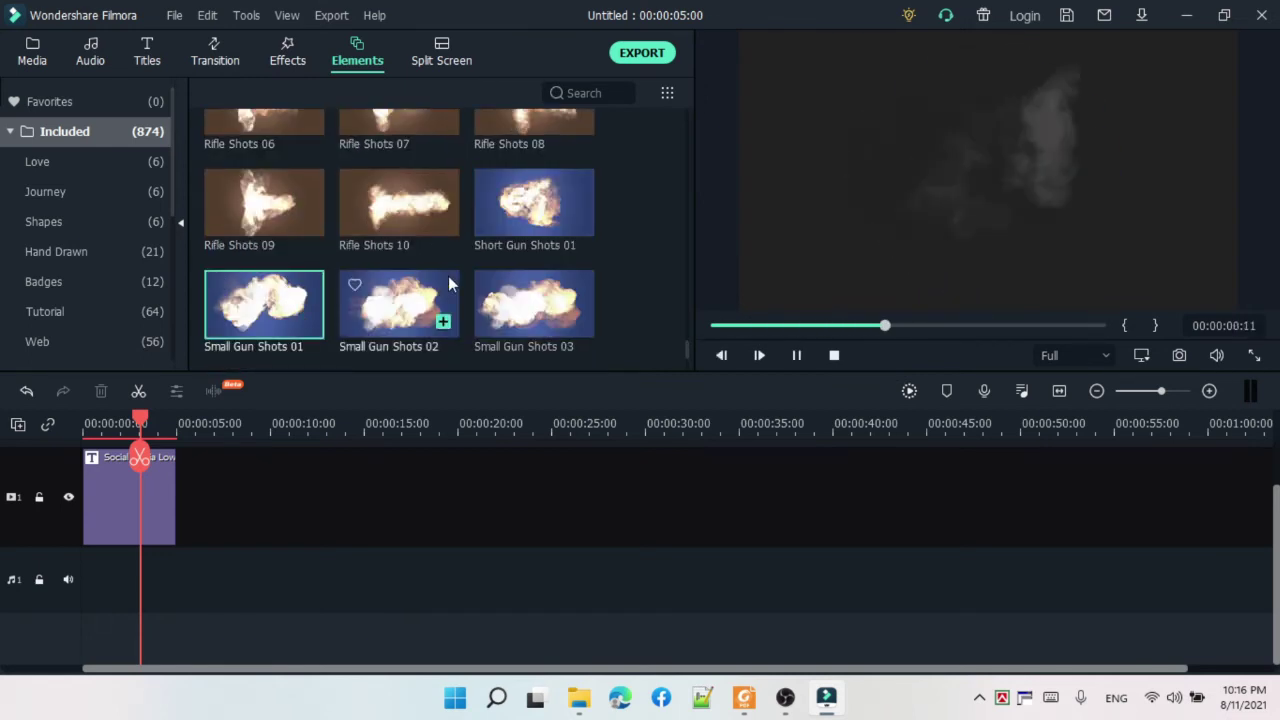
scroll(448, 276, "down", 5)
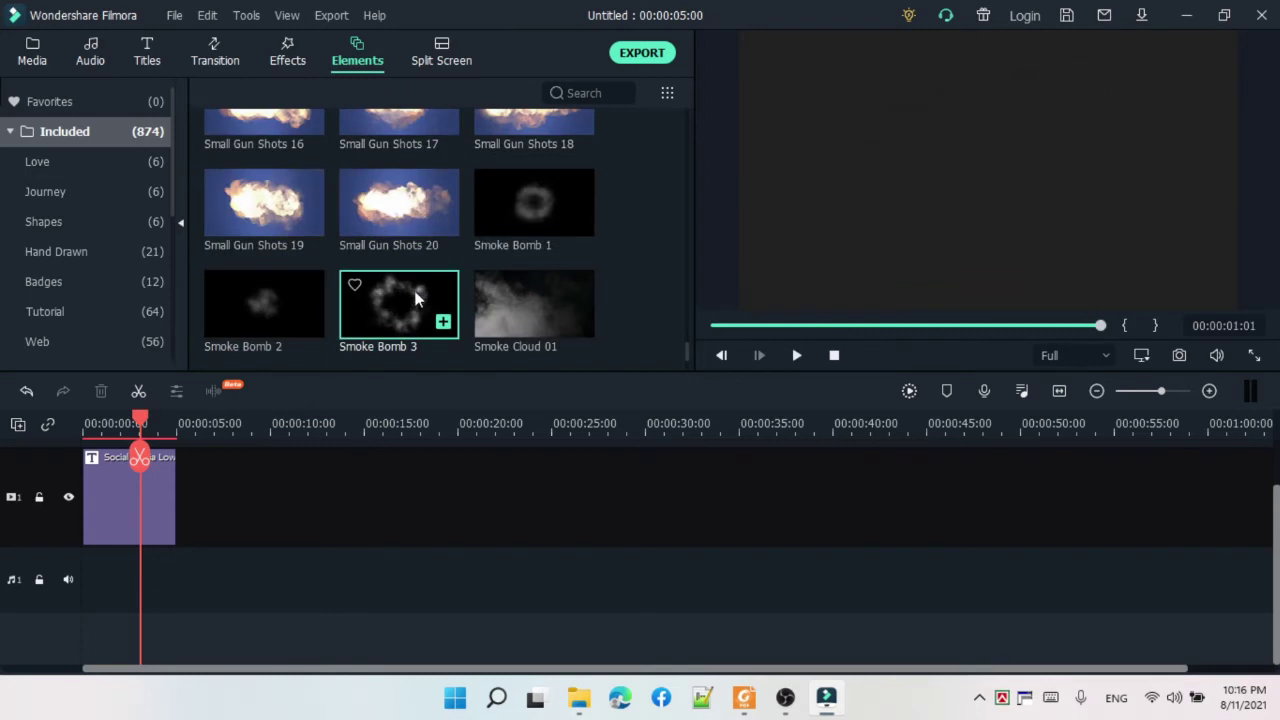
left_click(538, 296)
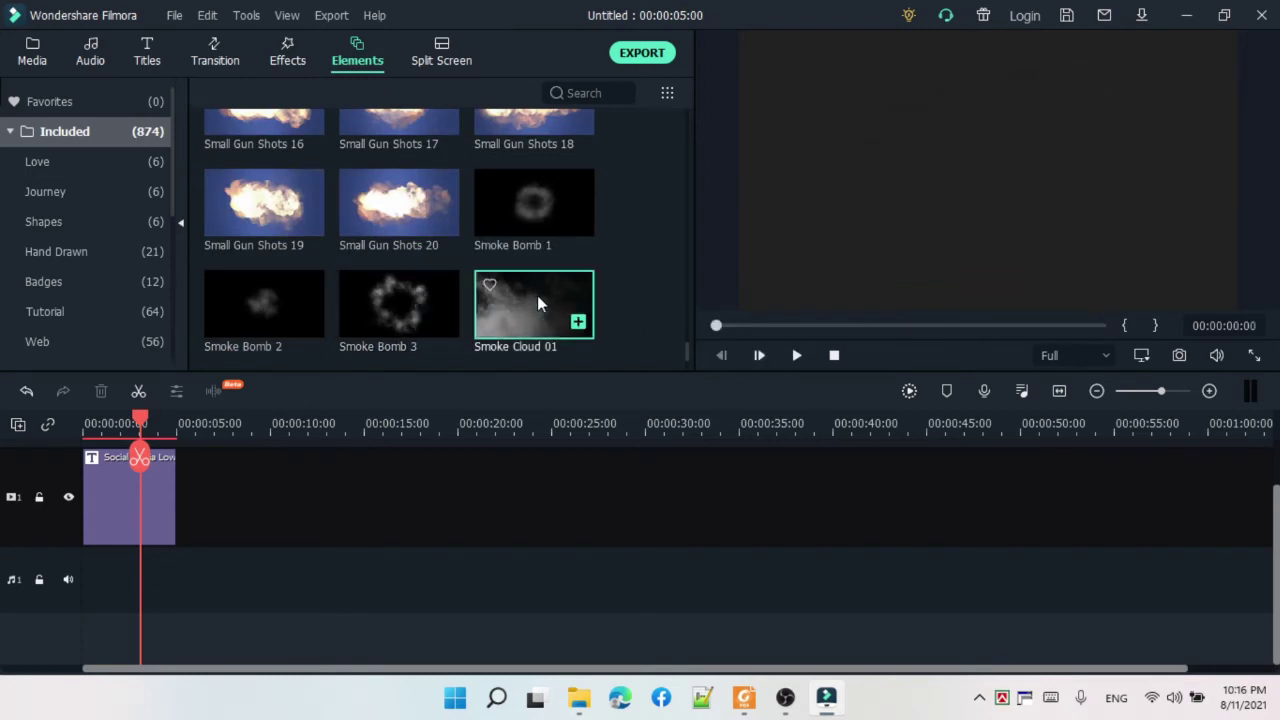
- Preview the Snow Sports boot element and the snowfall 06 element
scroll(533, 295, "down", 3)
double_click(533, 296)
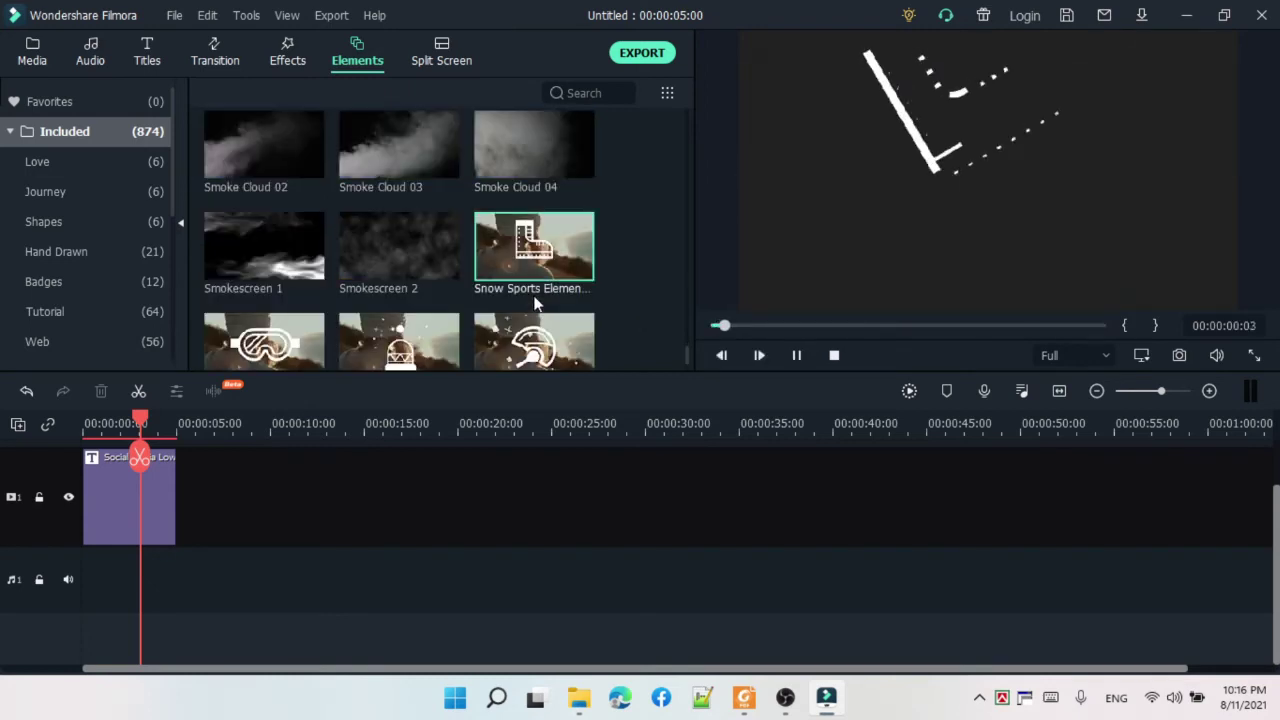
scroll(535, 303, "down", 5)
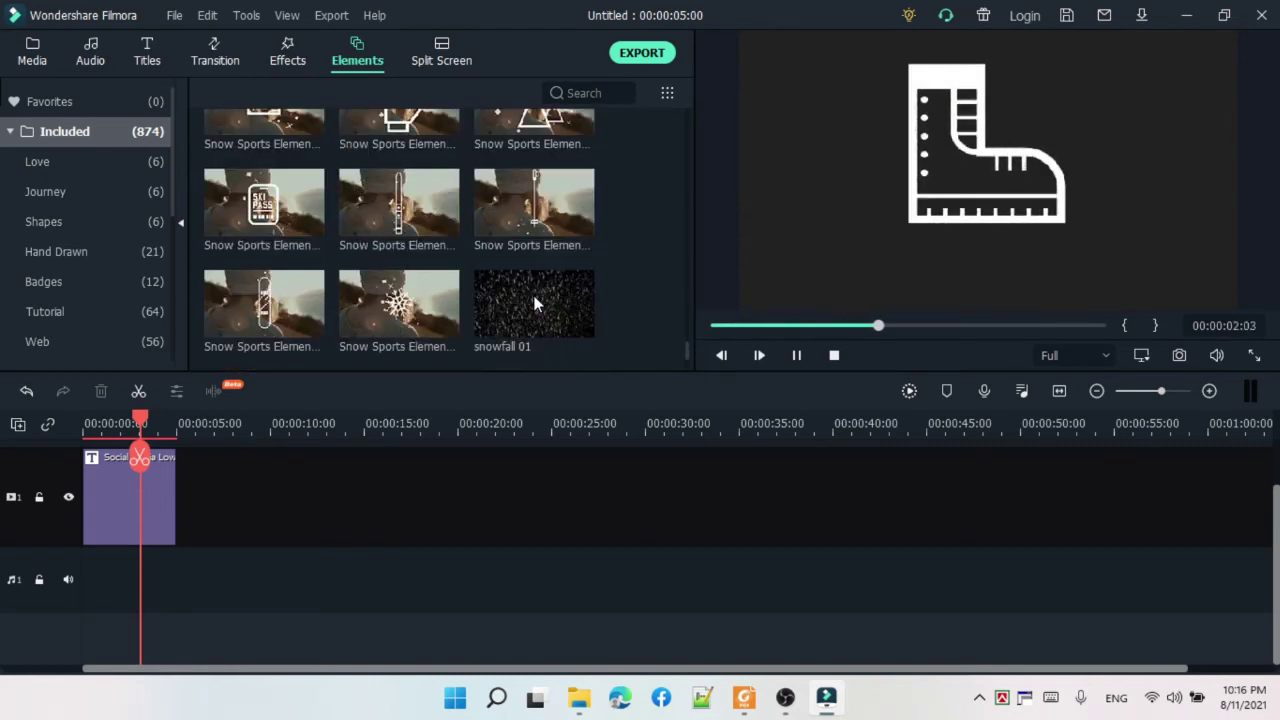
left_click(409, 274)
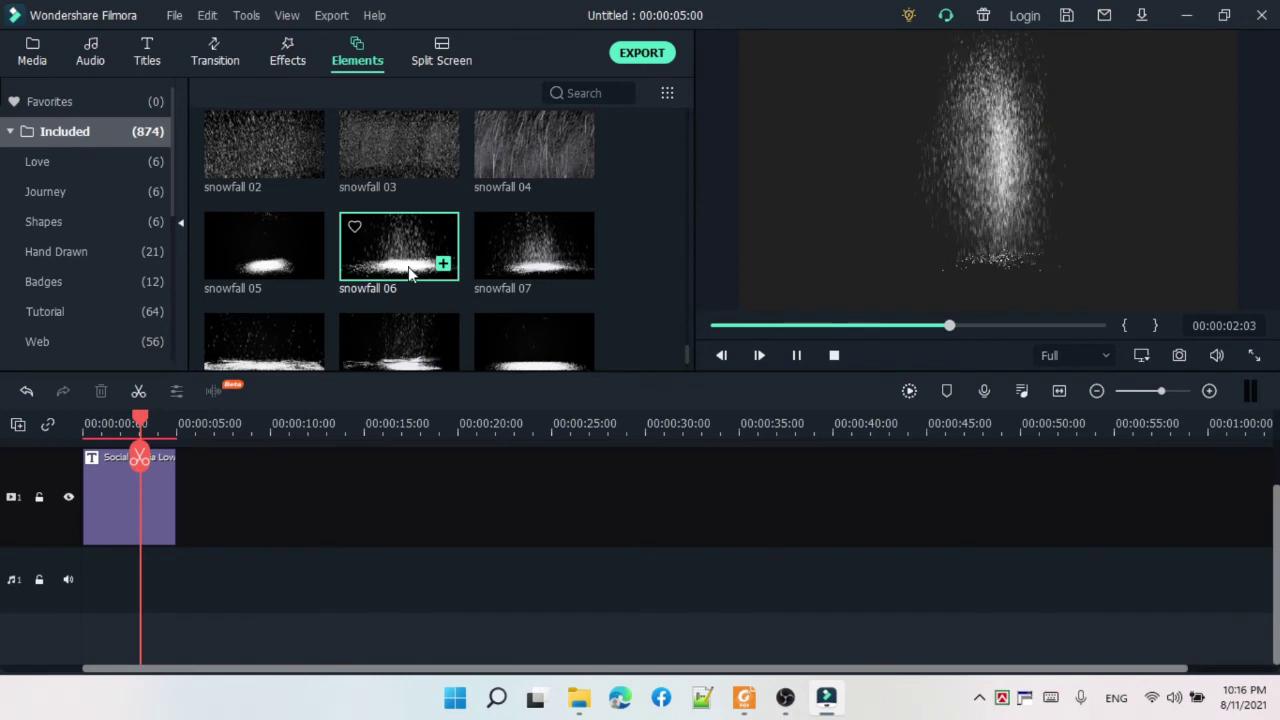
- Look through the elements from the Superhero Pack to the Cinema Pack, and preview a Chinese New Year rat and the film reel
scroll(501, 289, "down", 15)
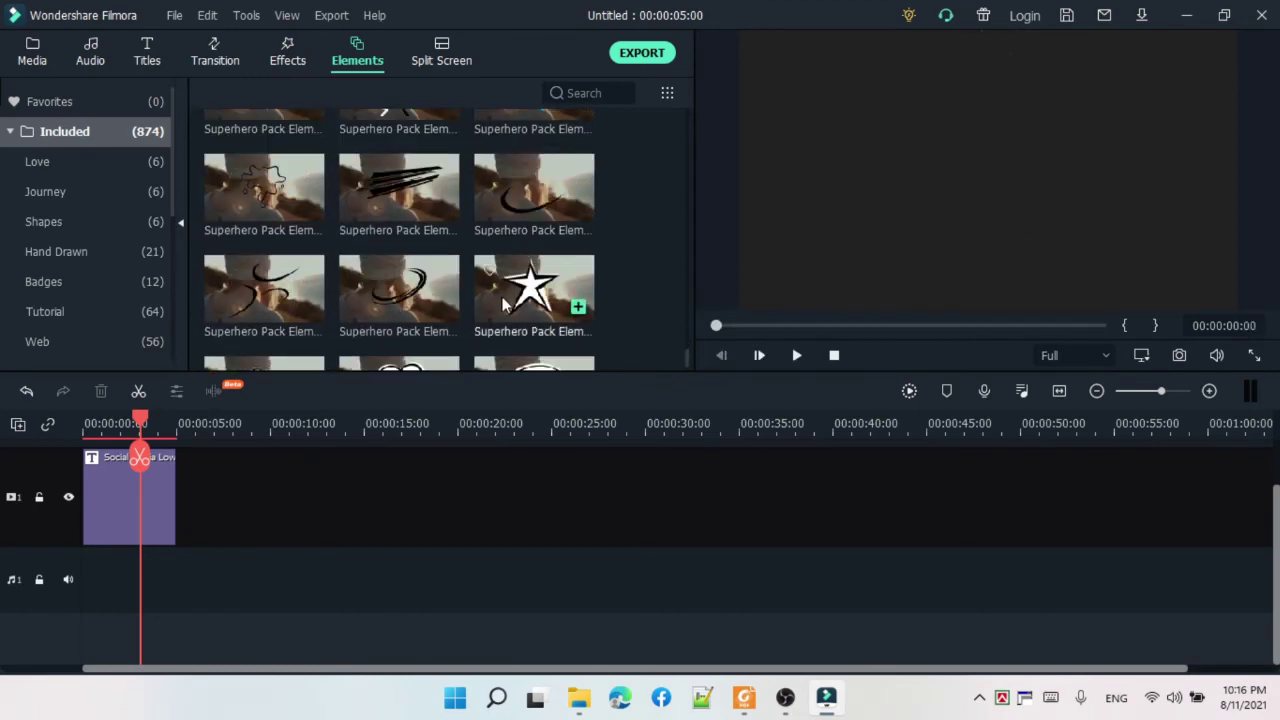
scroll(504, 306, "down", 15)
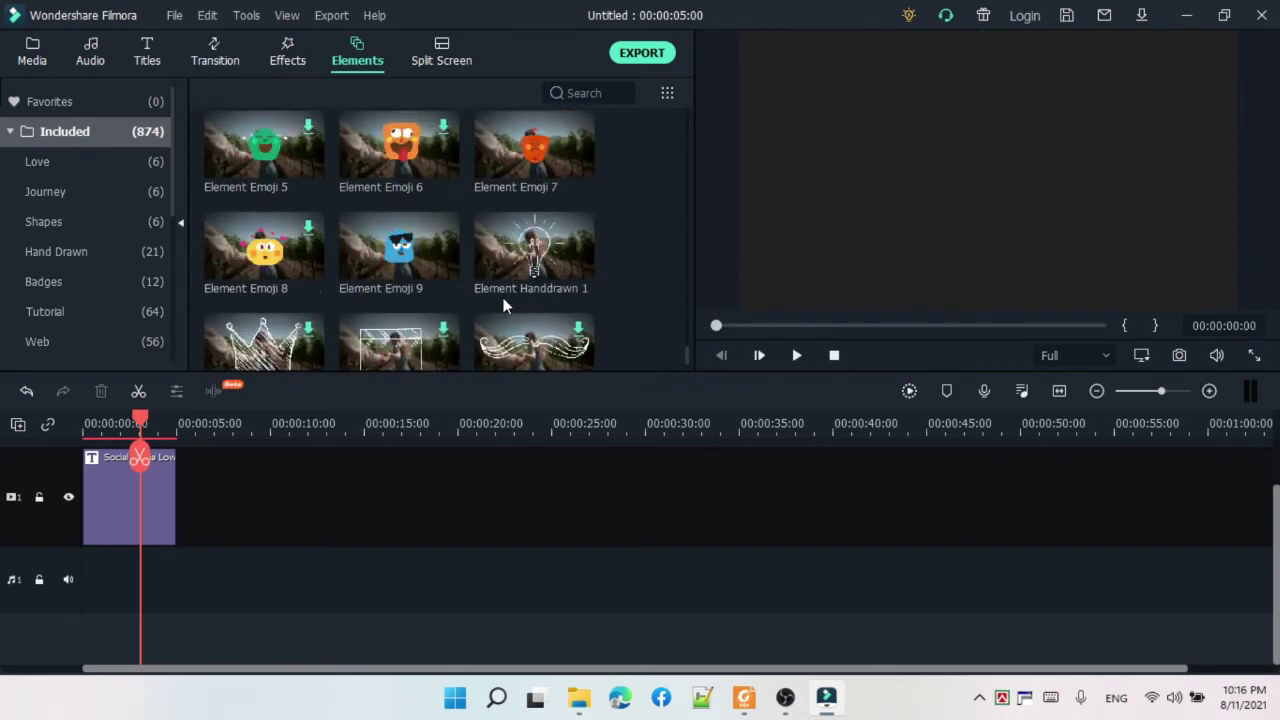
scroll(504, 306, "down", 15)
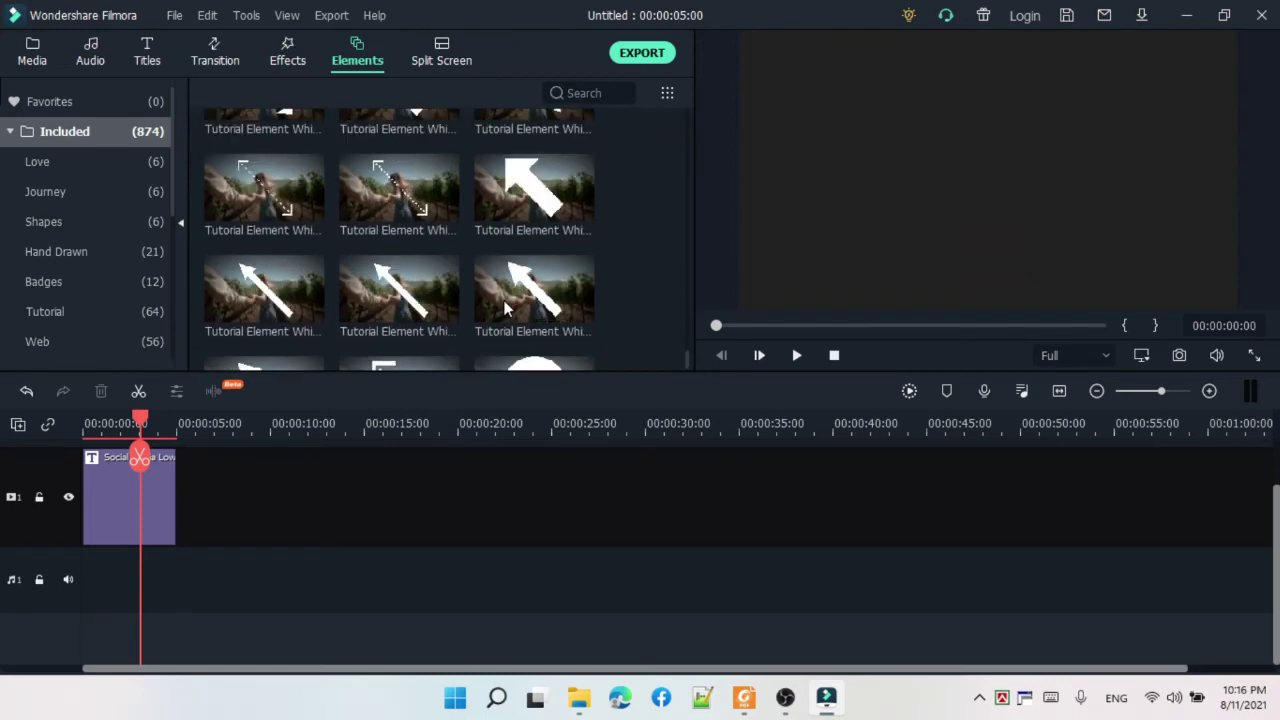
scroll(504, 306, "down", 15)
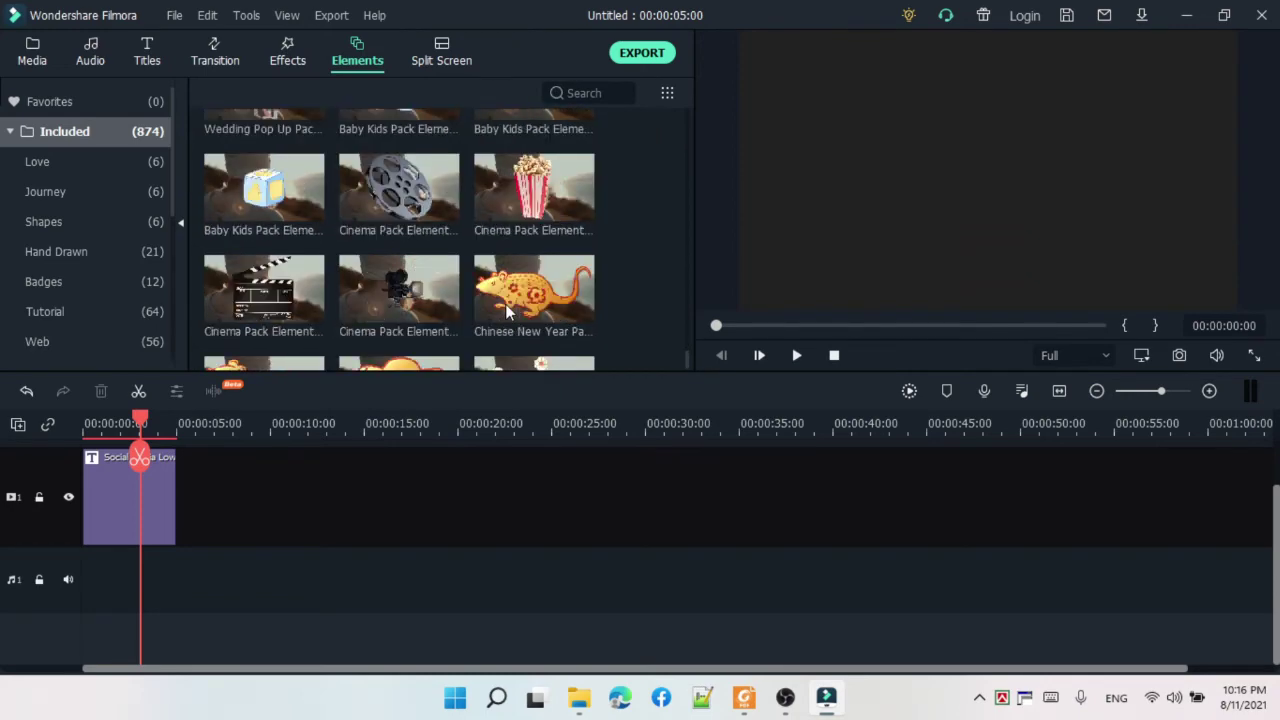
scroll(509, 320, "up", 6)
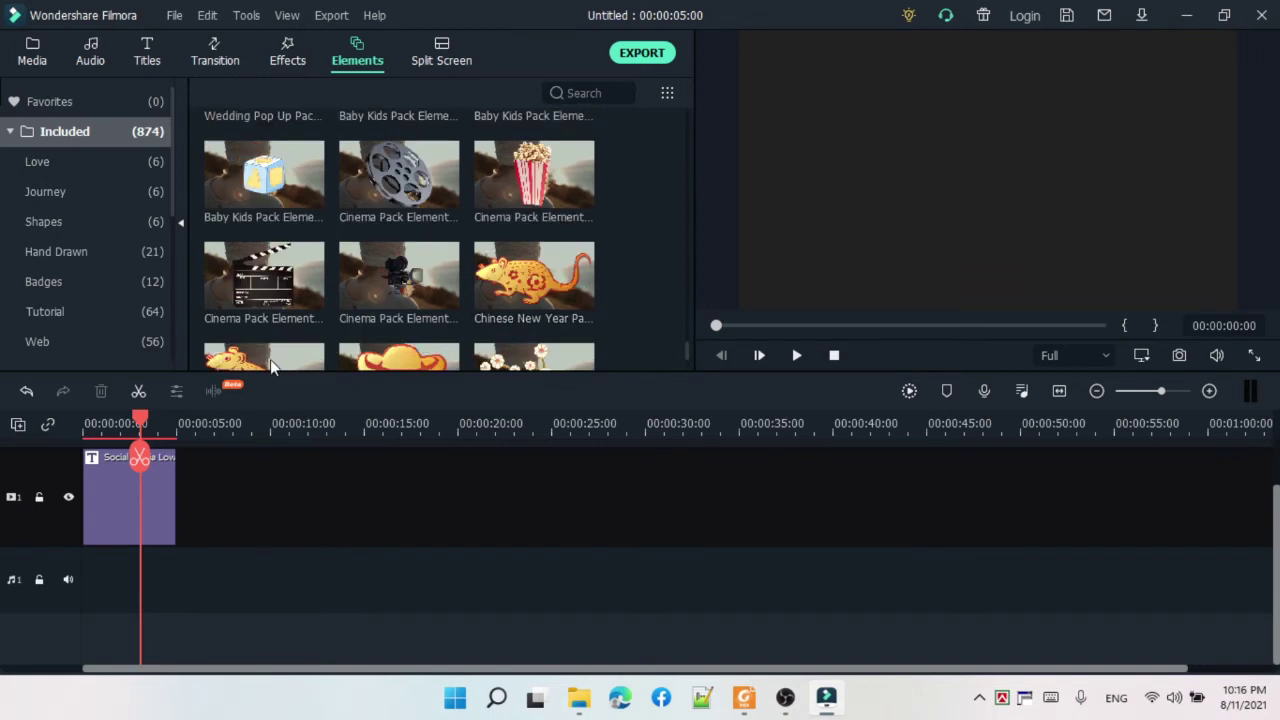
left_click(270, 365)
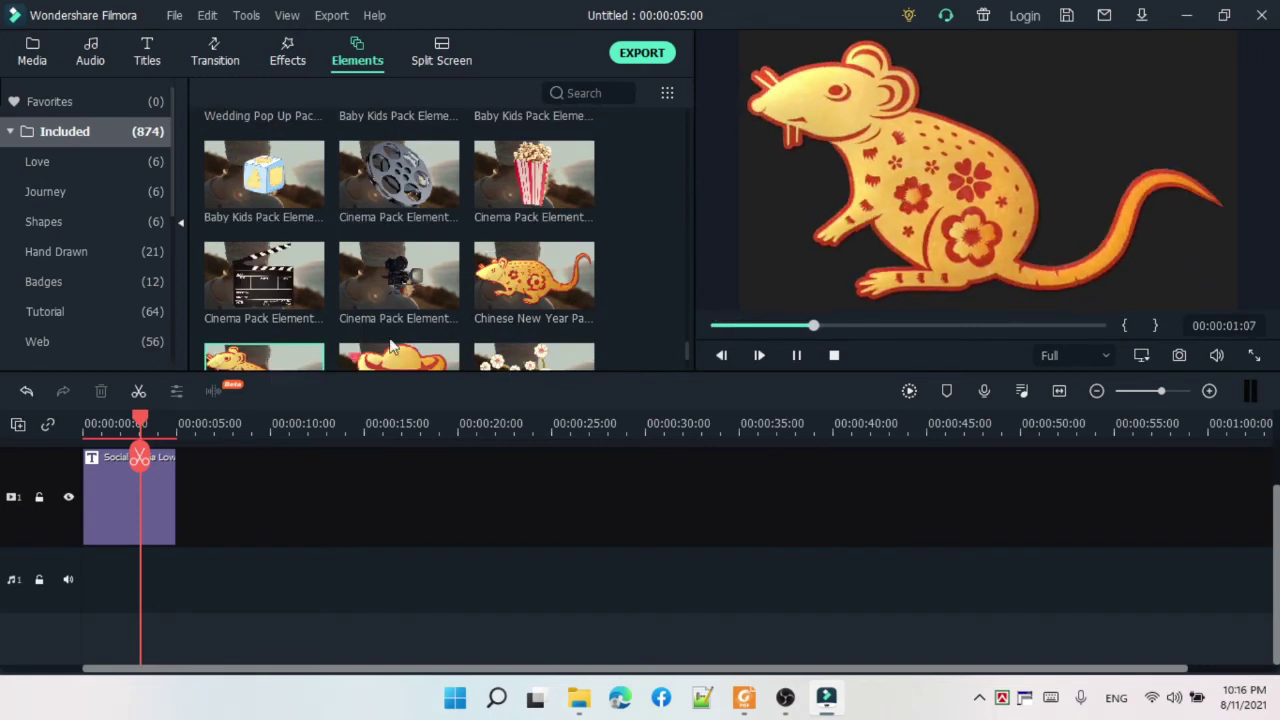
left_click(428, 218)
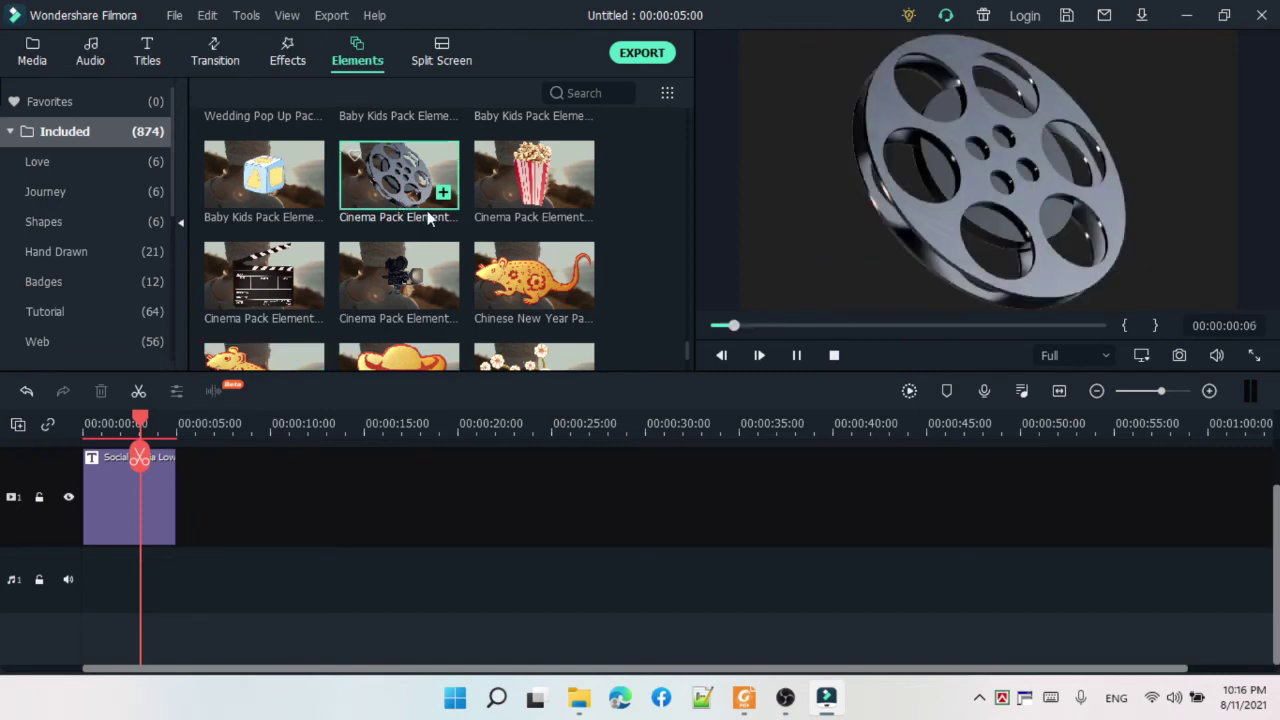
- Look through the Chinese New Year and Social Media Icons elements and preview the #HASHTAG element
scroll(487, 255, "down", 10)
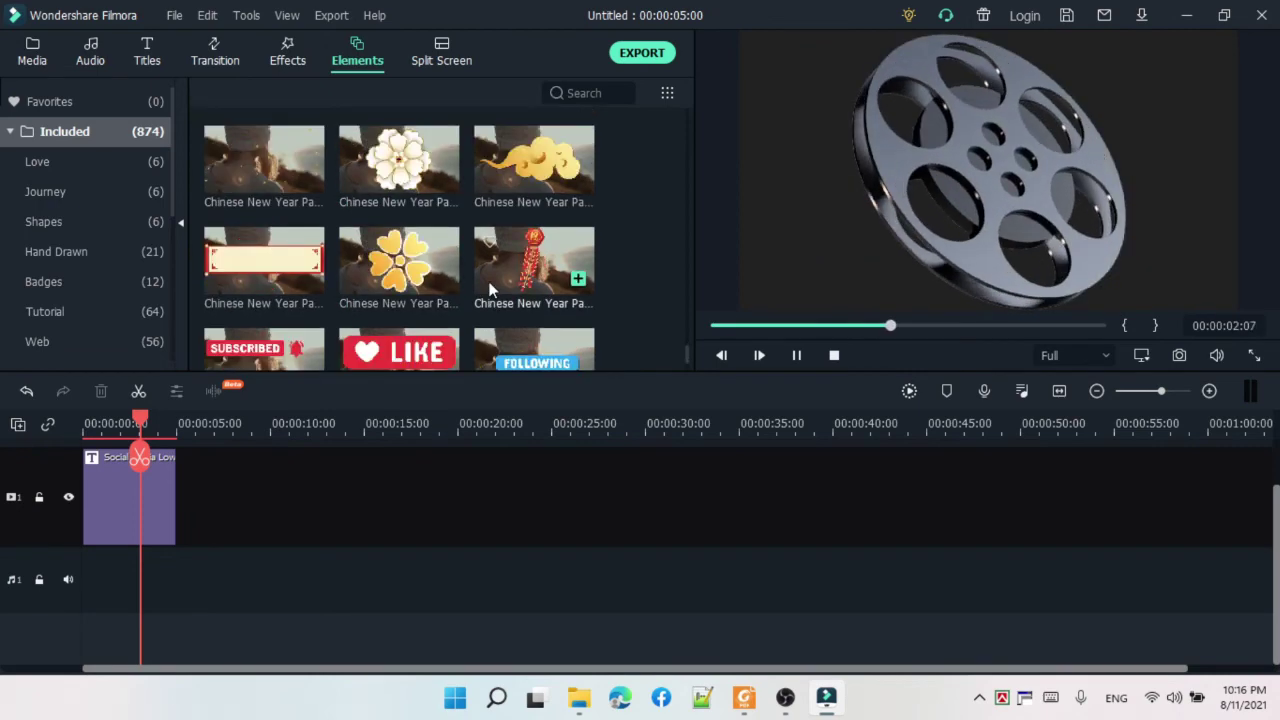
scroll(490, 290, "down", 5)
right_click(463, 311)
left_click(380, 305)
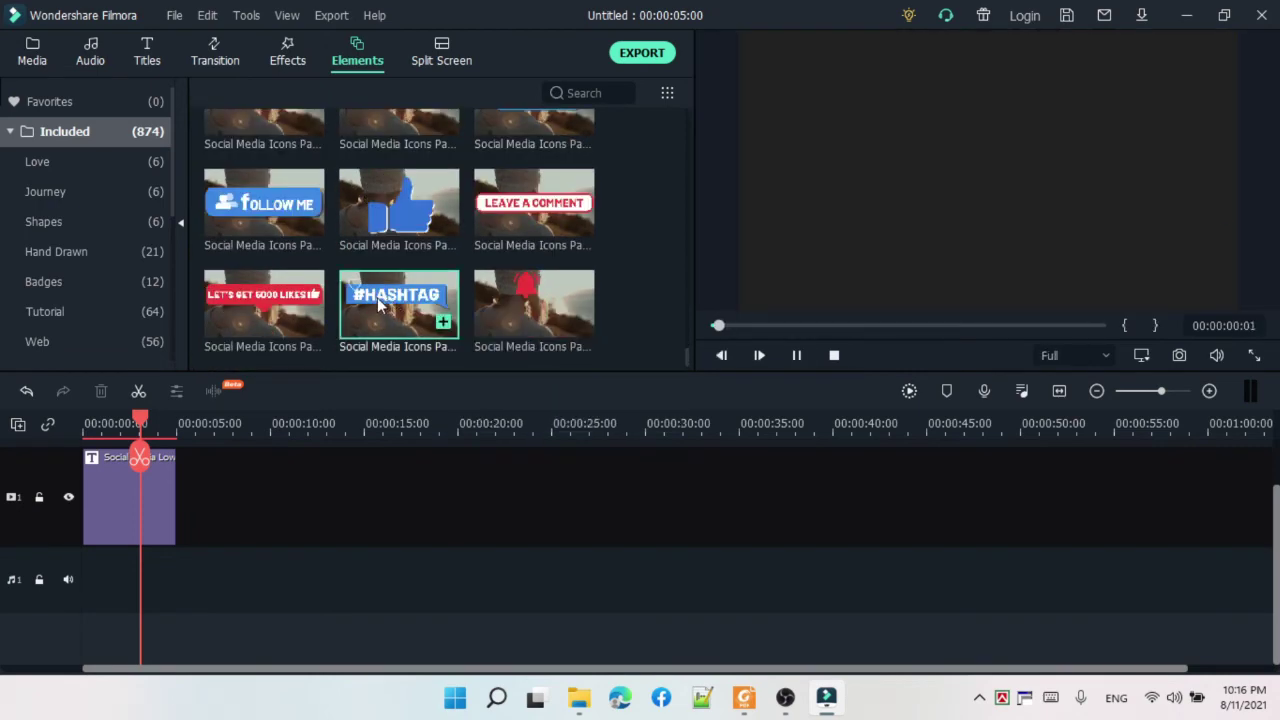
scroll(440, 305, "down", 2)
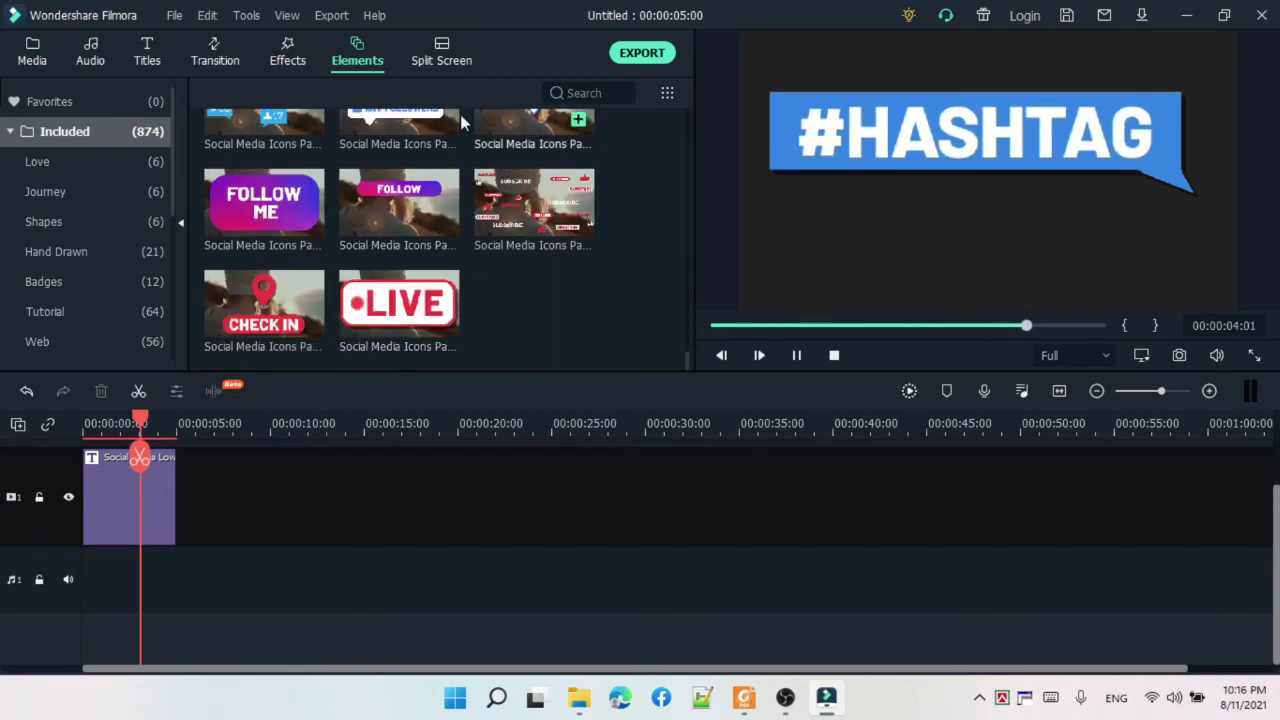
- Look through the included split screen layouts, and return to the project media library
left_click(450, 55)
scroll(563, 306, "down", 5)
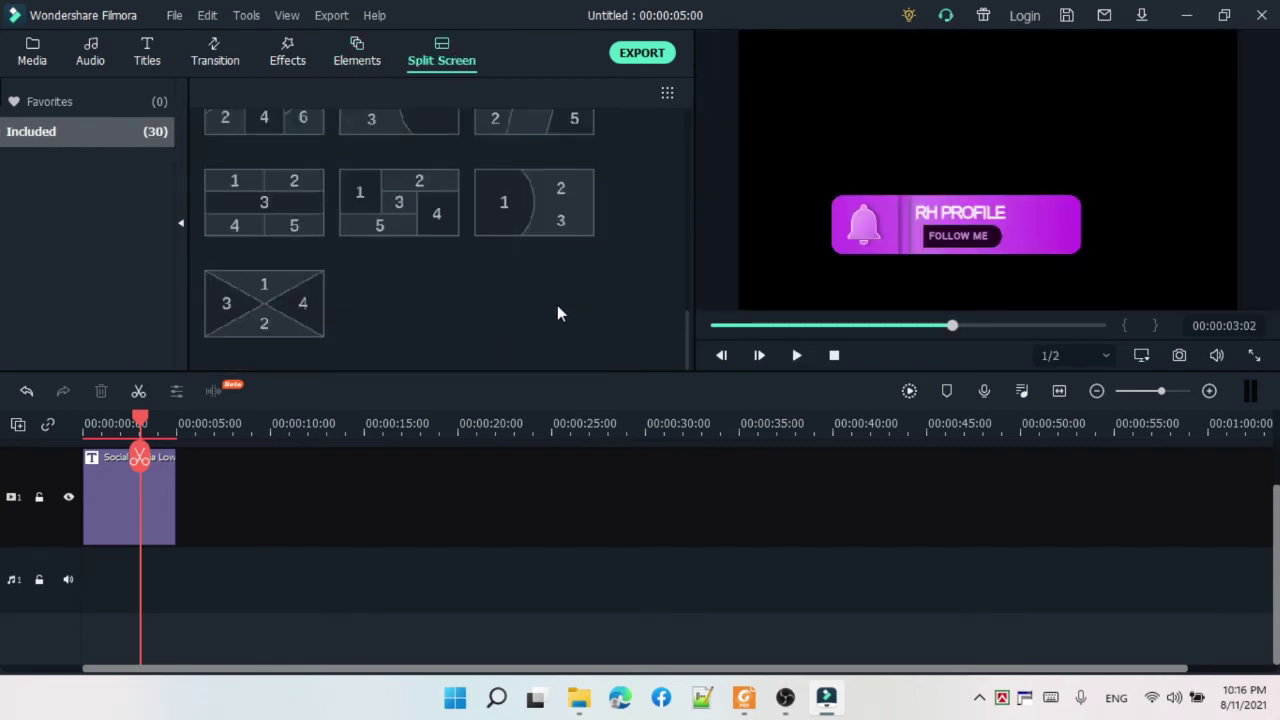
scroll(555, 310, "up", 5)
left_click(36, 55)
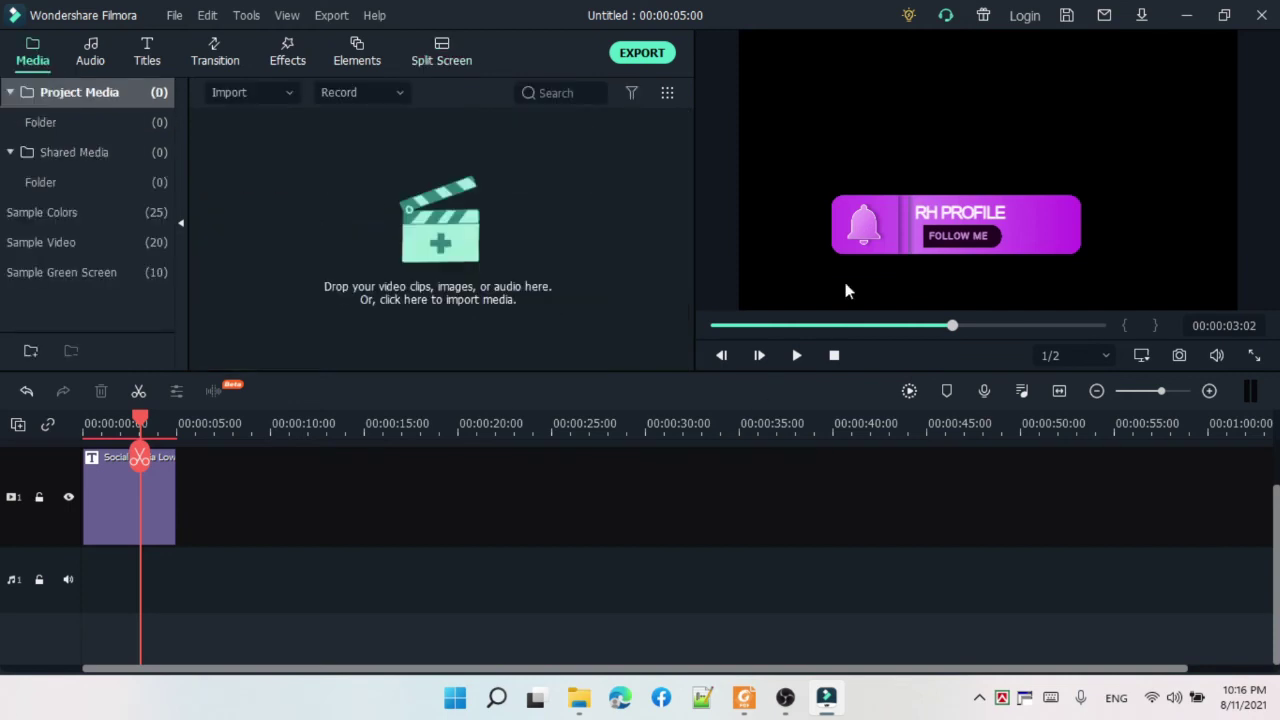
left_click(1260, 17)
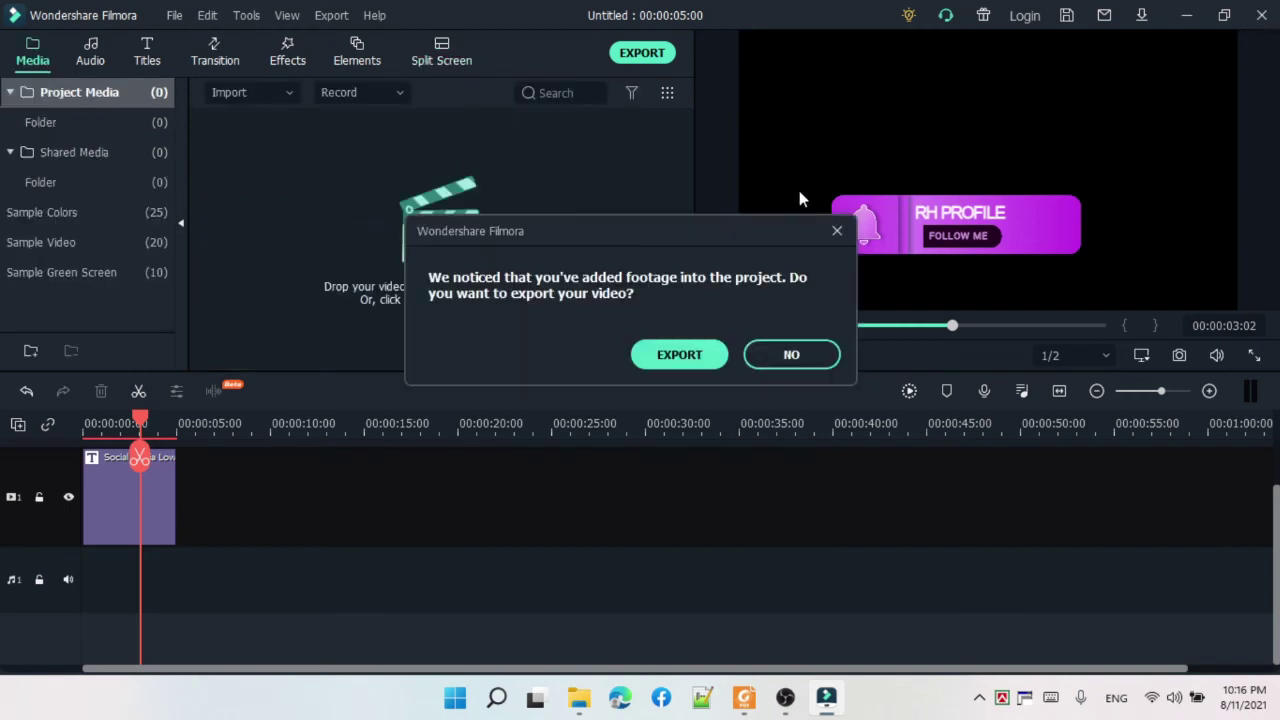
left_click(808, 362)
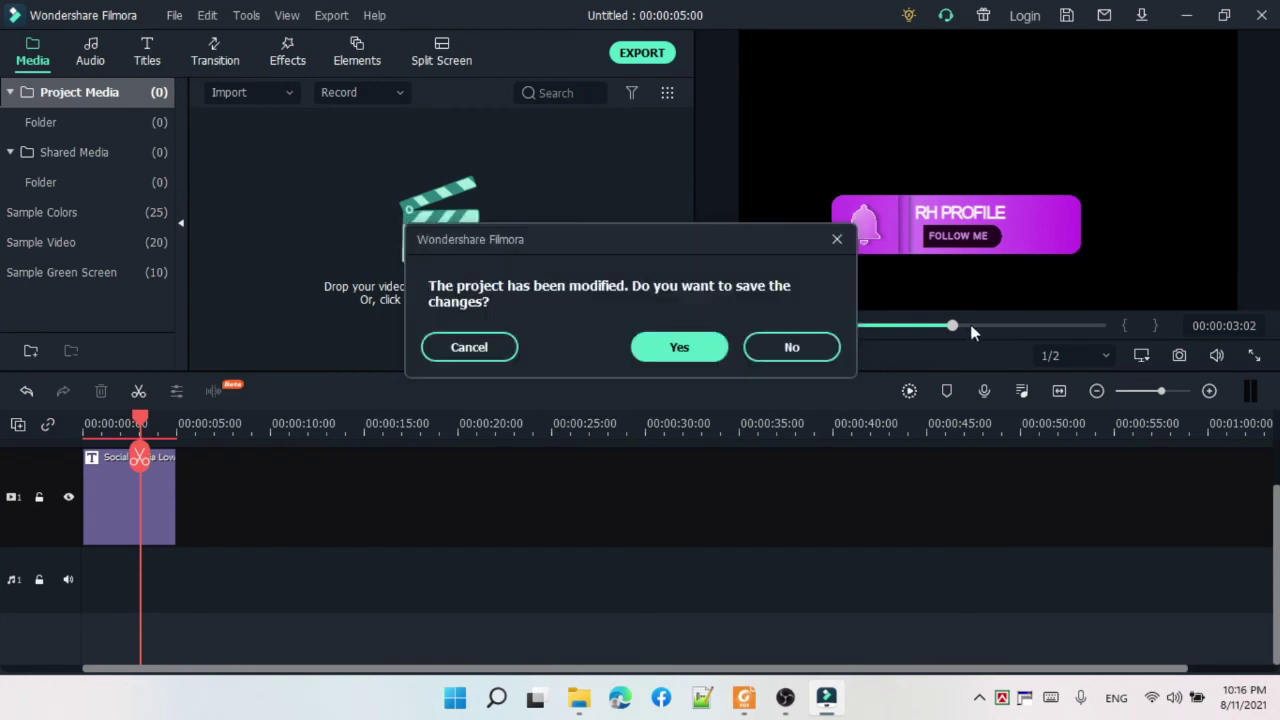
left_click(703, 352)
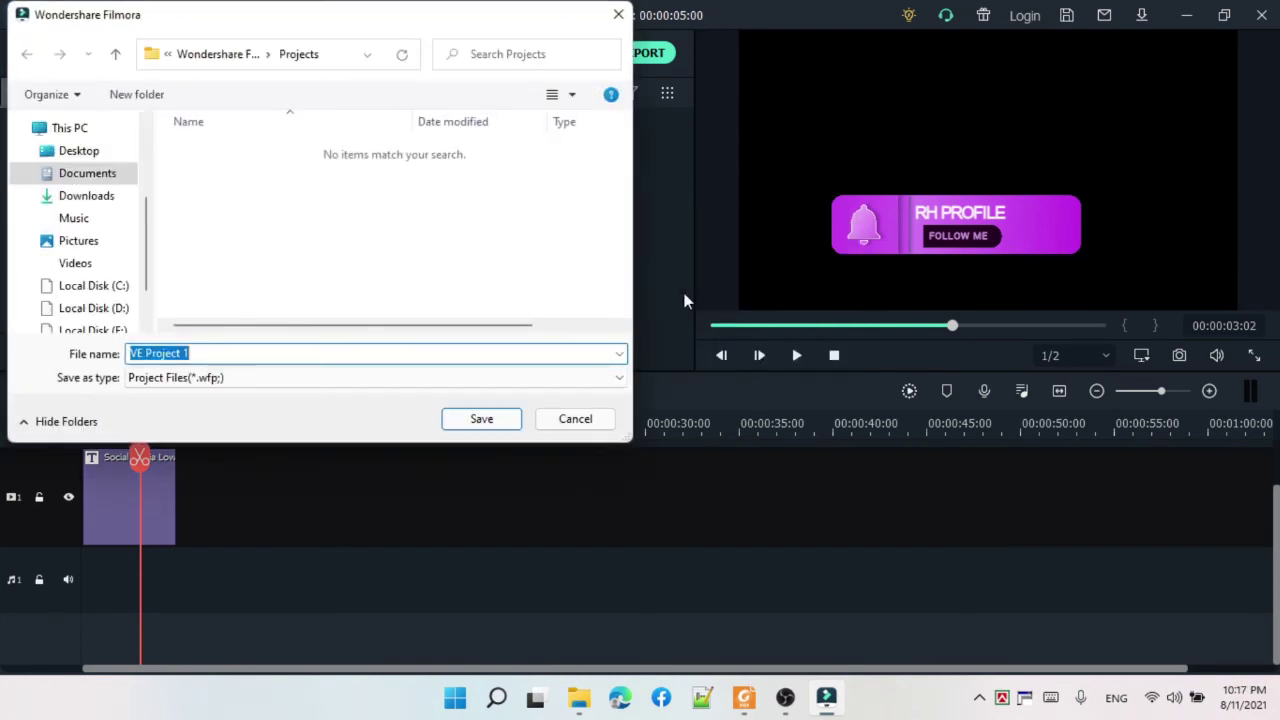
left_click(598, 425)
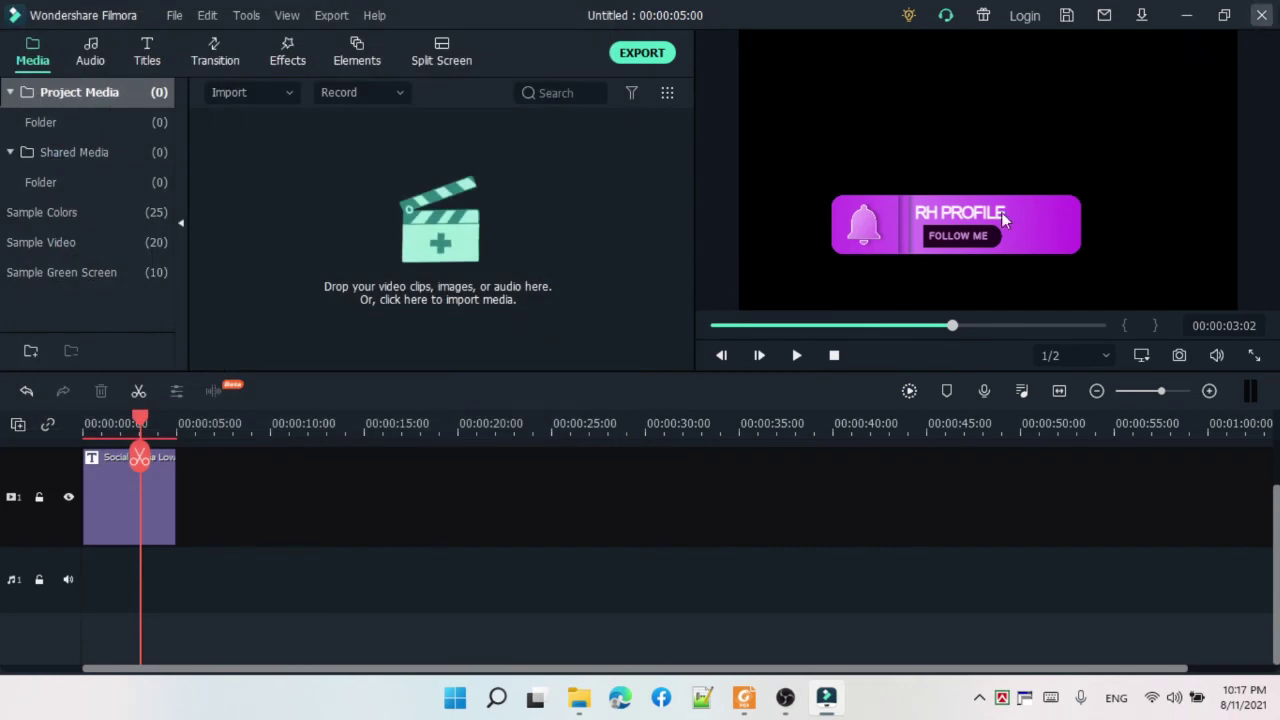
- Close the video editor without exporting the video or saving the project changes
left_click(785, 360)
left_click(783, 350)
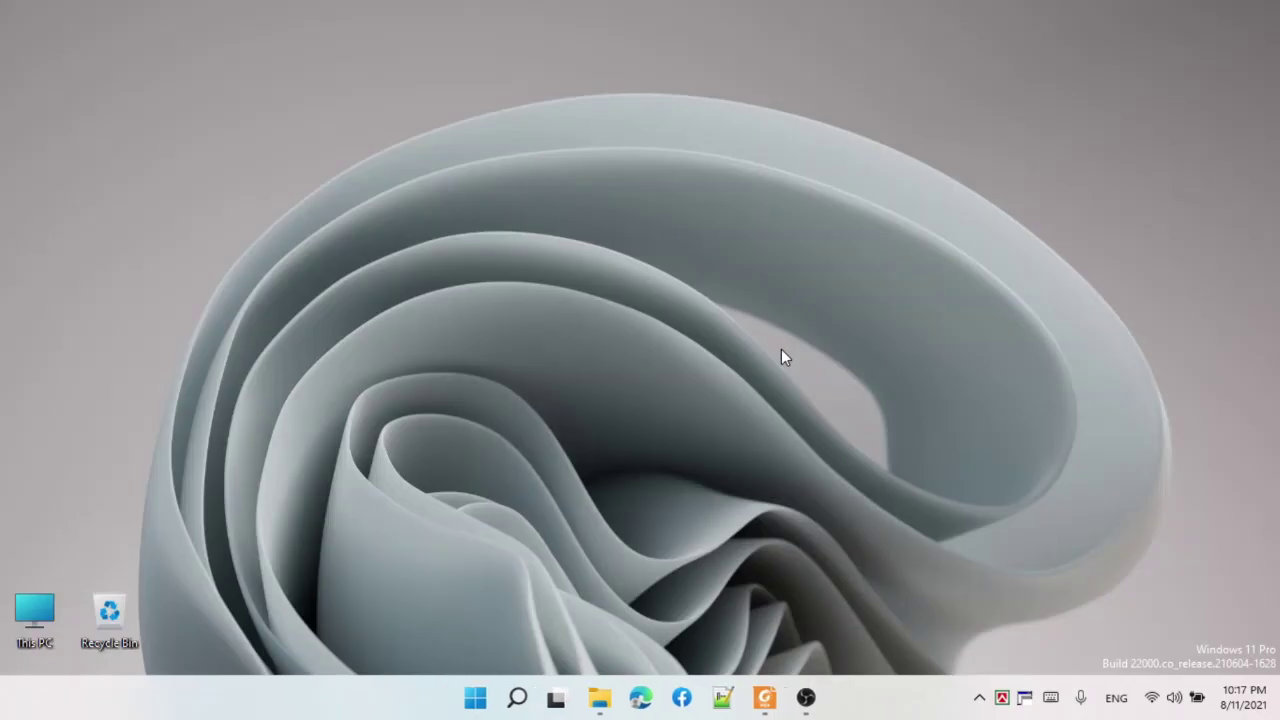
right_click(542, 164)
left_click(645, 240)
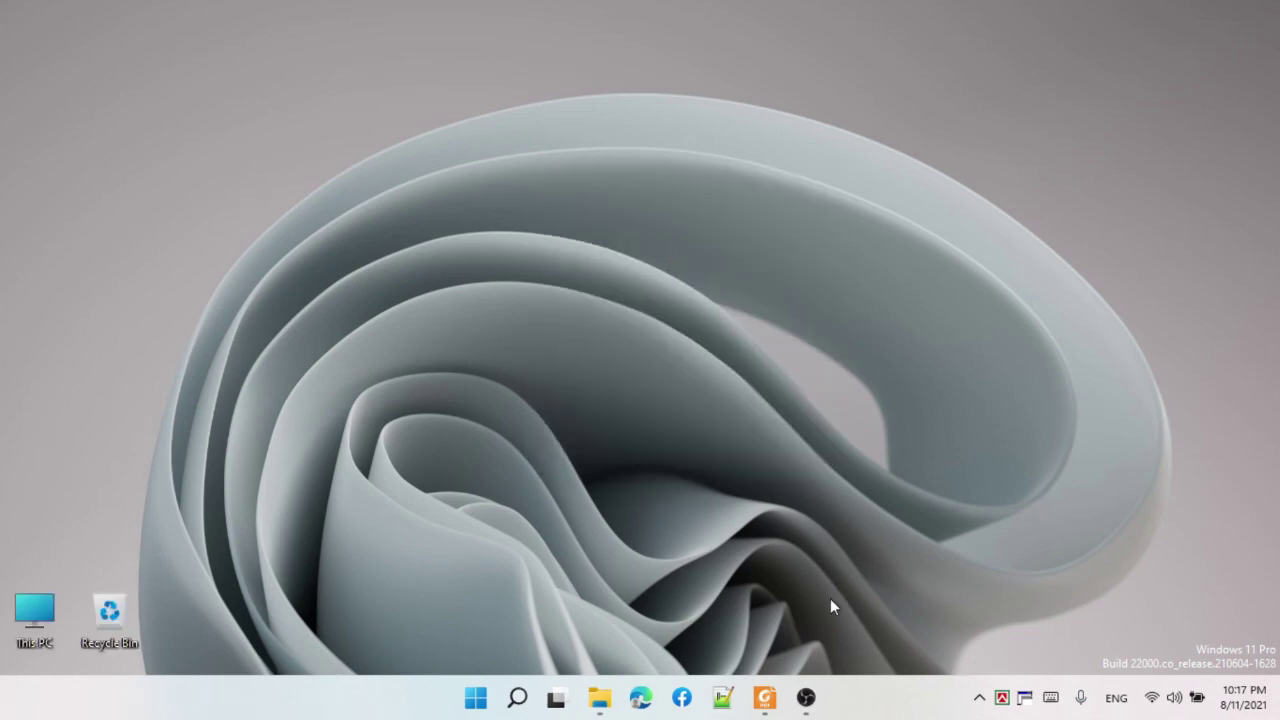